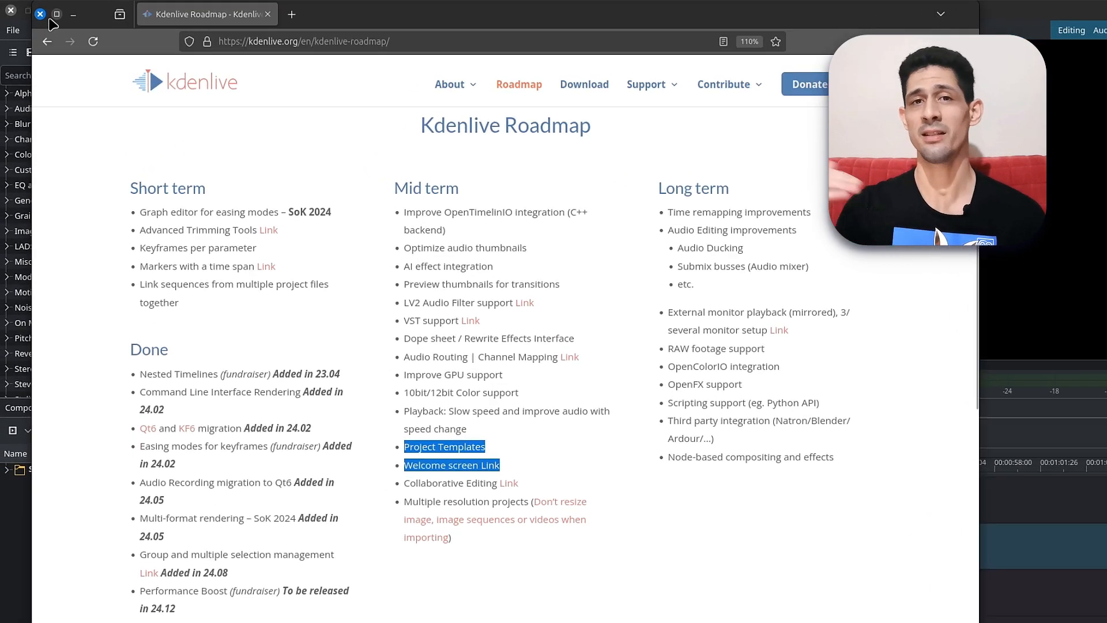
Step: Close the roadmap page and examine the profile presets available for a new project without creating one
{"action": "left_click", "coordinate": [40, 14]}
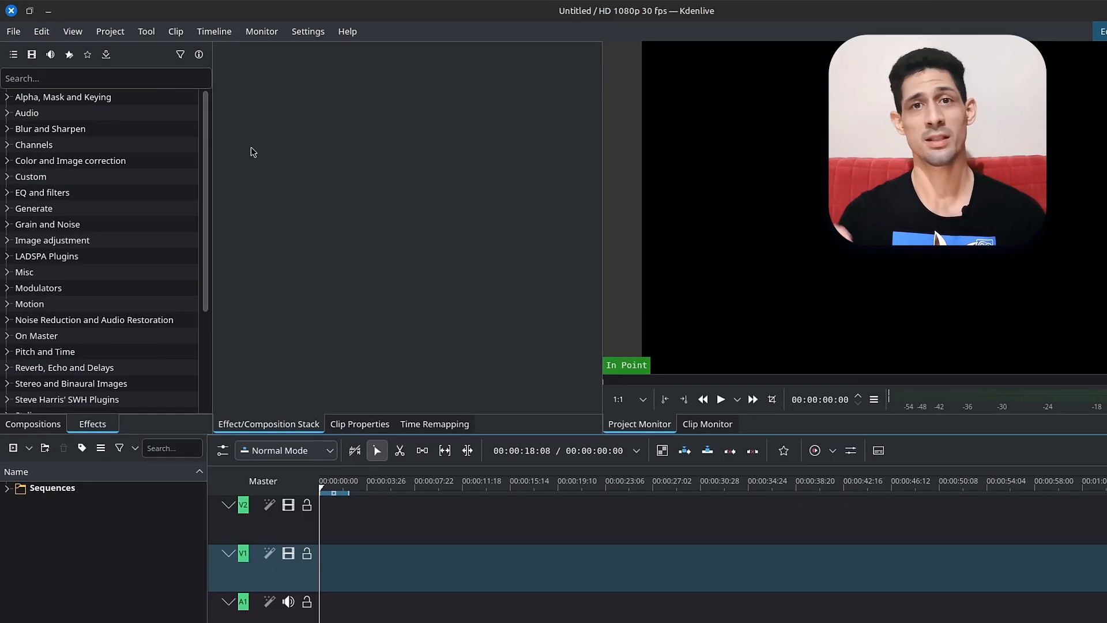
{"action": "left_click", "coordinate": [13, 31]}
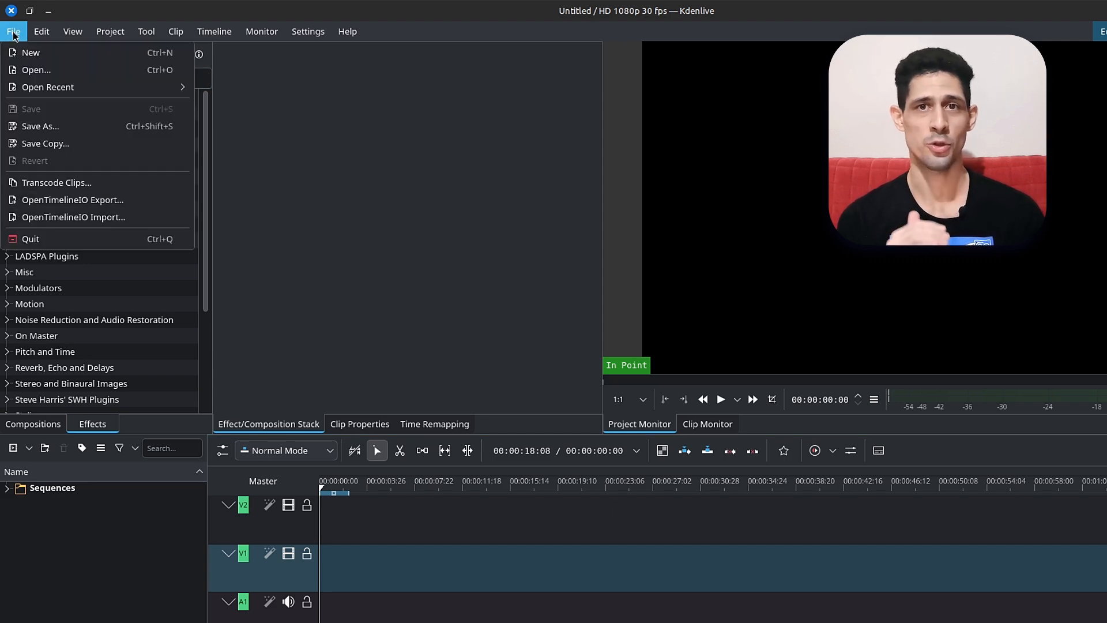
{"action": "left_click", "coordinate": [23, 52]}
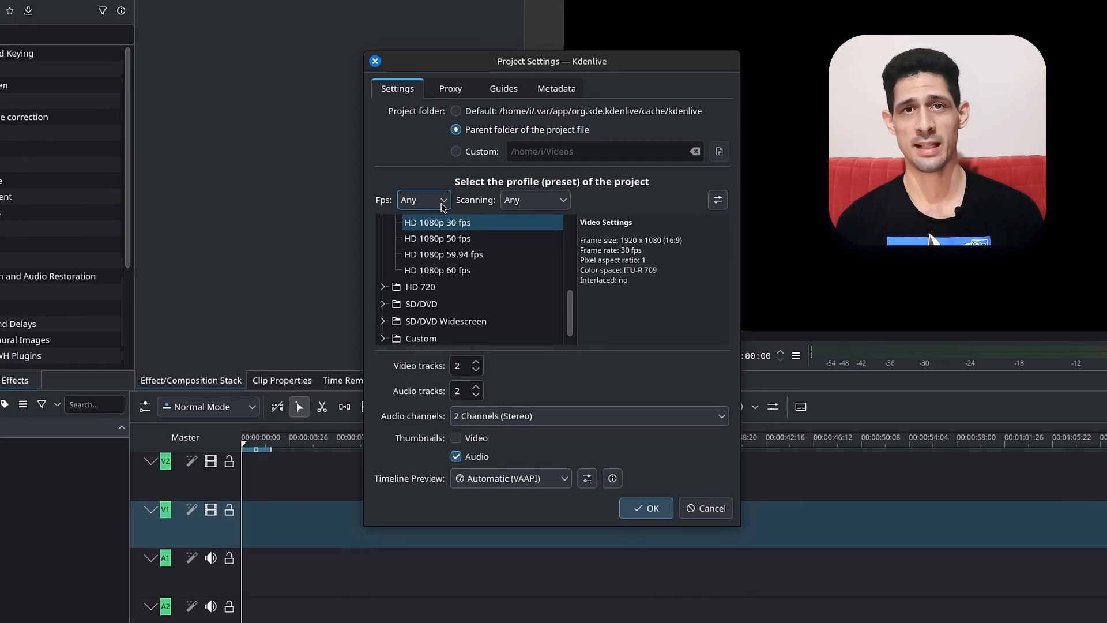
{"action": "scroll", "coordinate": [447, 226], "scroll_direction": "up", "scroll_amount": 4}
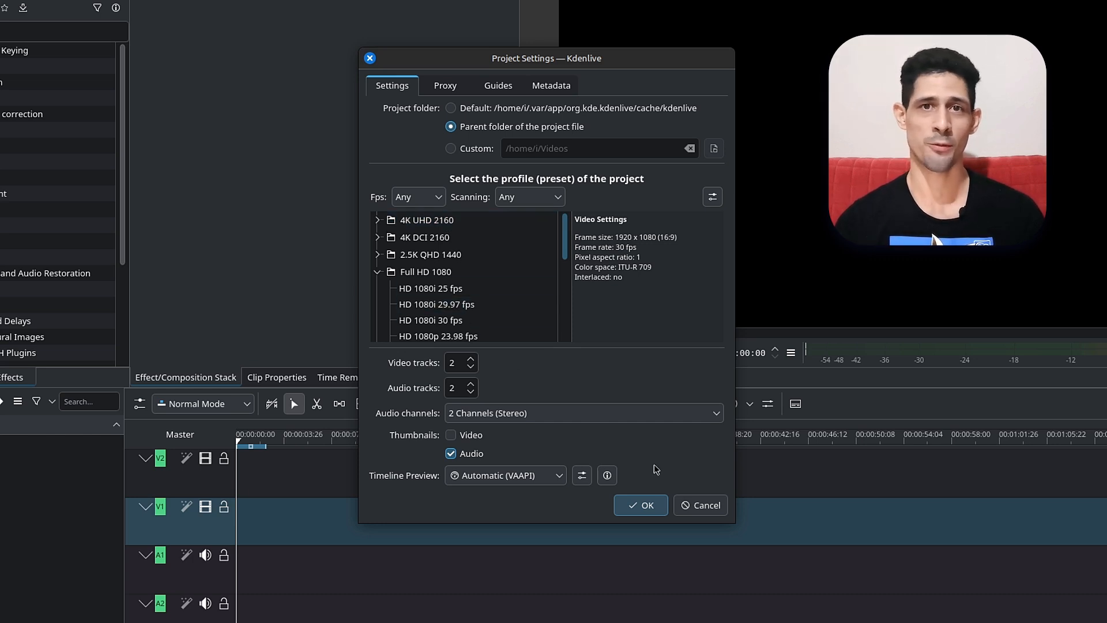
{"action": "left_click", "coordinate": [707, 507]}
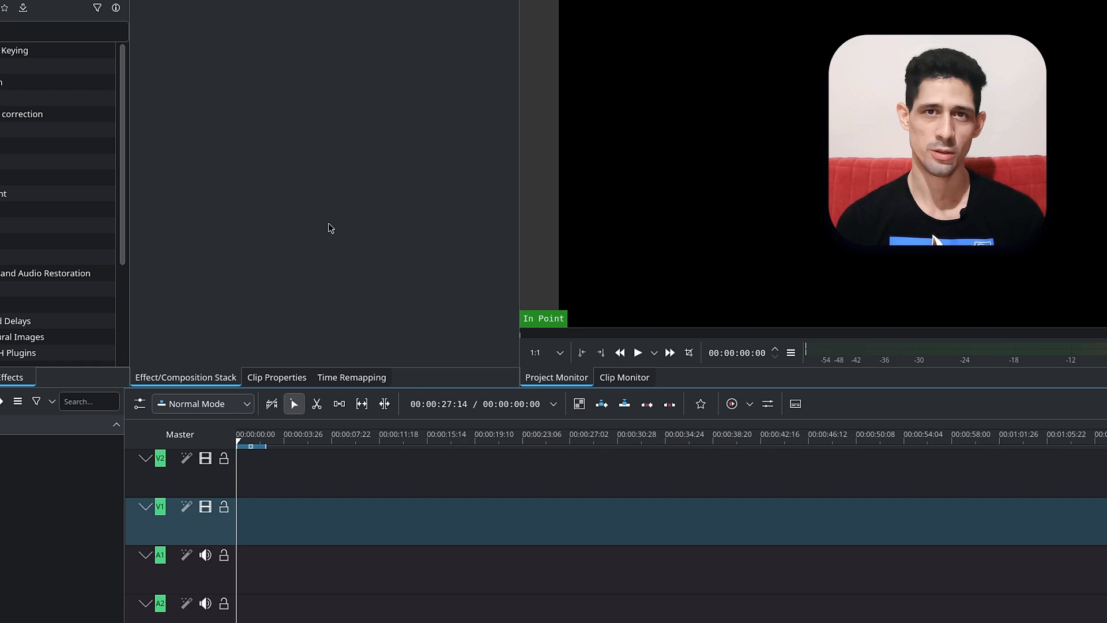
Step: Set the default profile for new projects to 4K UHD 2160p 30 fps and save the configuration
{"action": "left_click", "coordinate": [225, 0]}
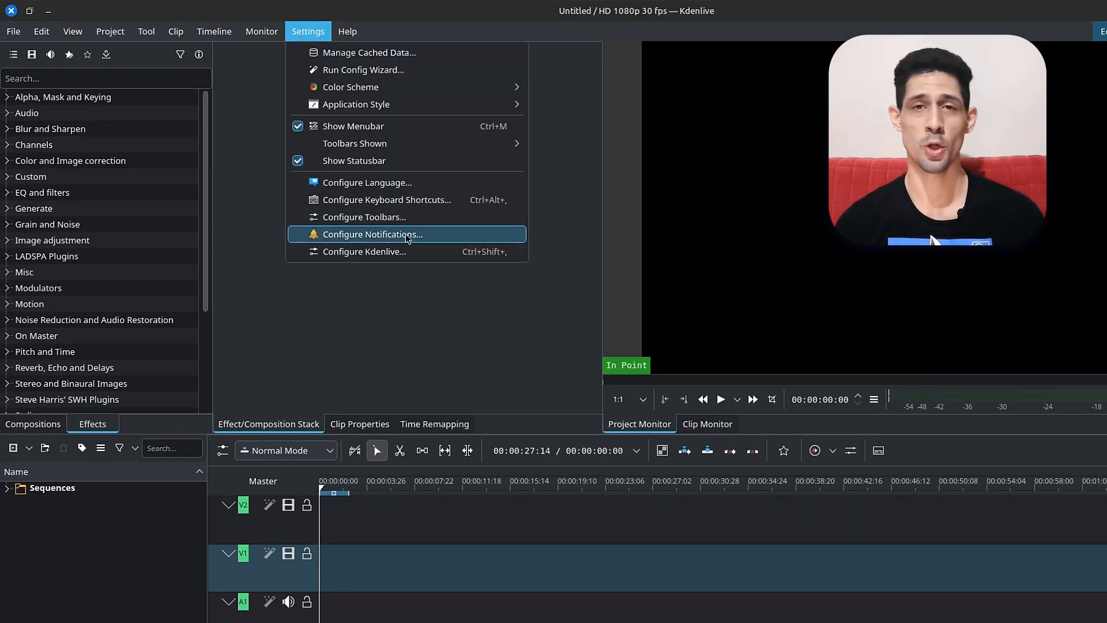
{"action": "left_click", "coordinate": [416, 253]}
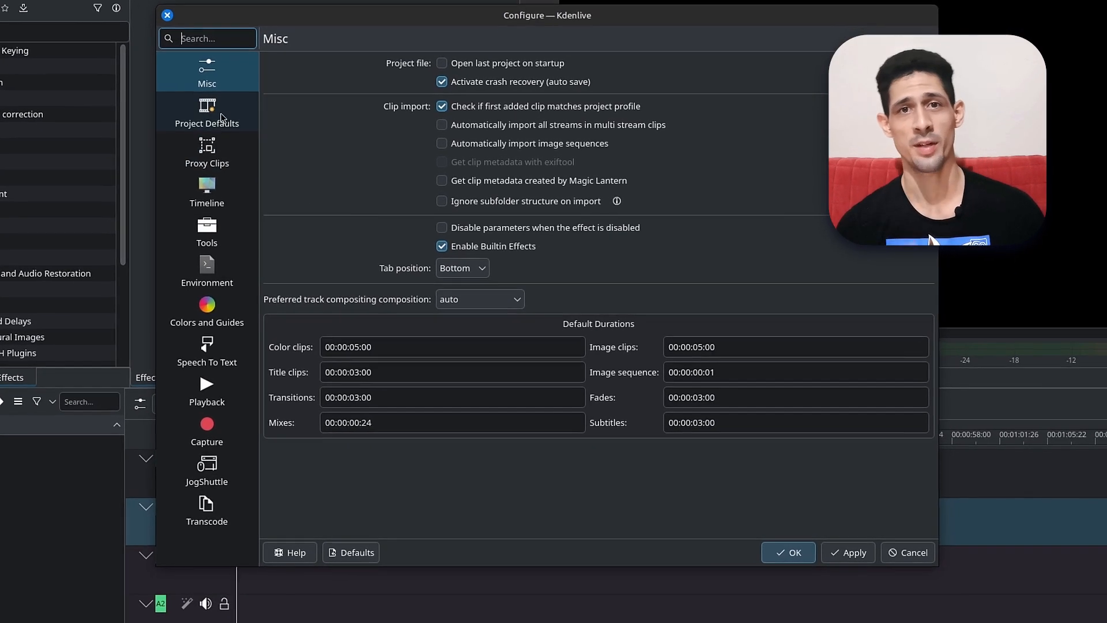
{"action": "left_click", "coordinate": [220, 118]}
{"action": "scroll", "coordinate": [290, 218], "scroll_direction": "up", "scroll_amount": 5}
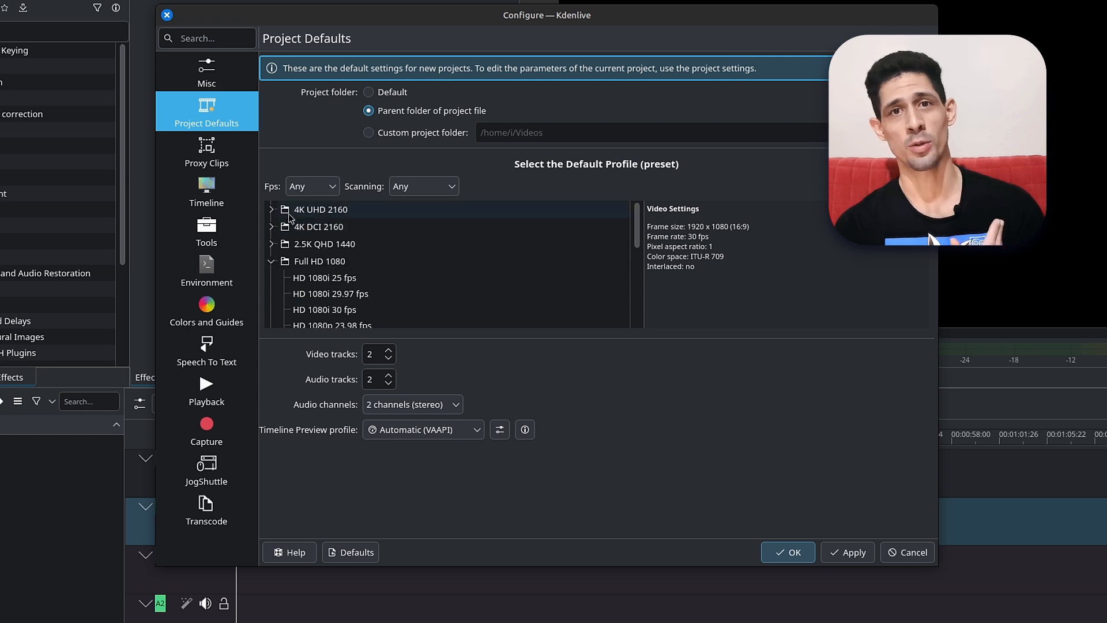
{"action": "left_click", "coordinate": [271, 210]}
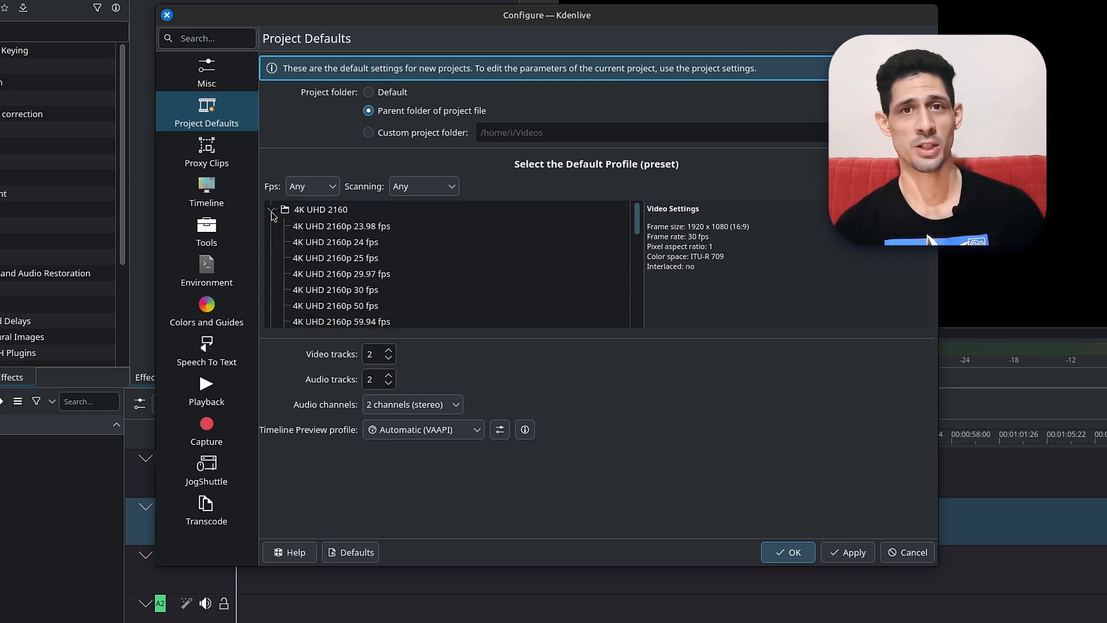
{"action": "left_click", "coordinate": [402, 290]}
{"action": "left_click", "coordinate": [847, 552]}
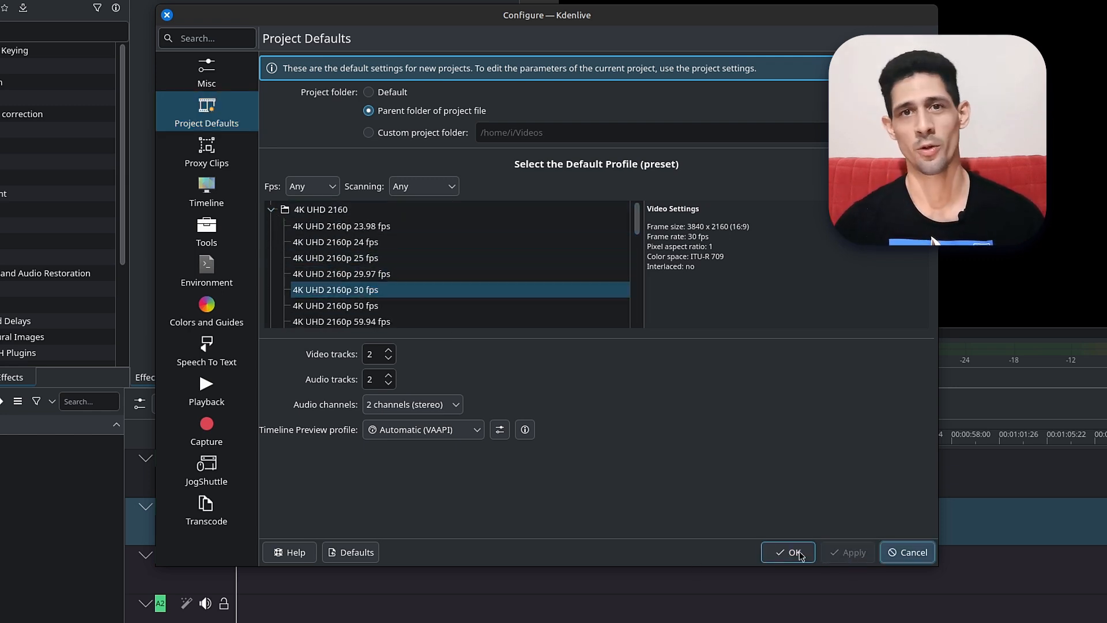
{"action": "left_click", "coordinate": [800, 553]}
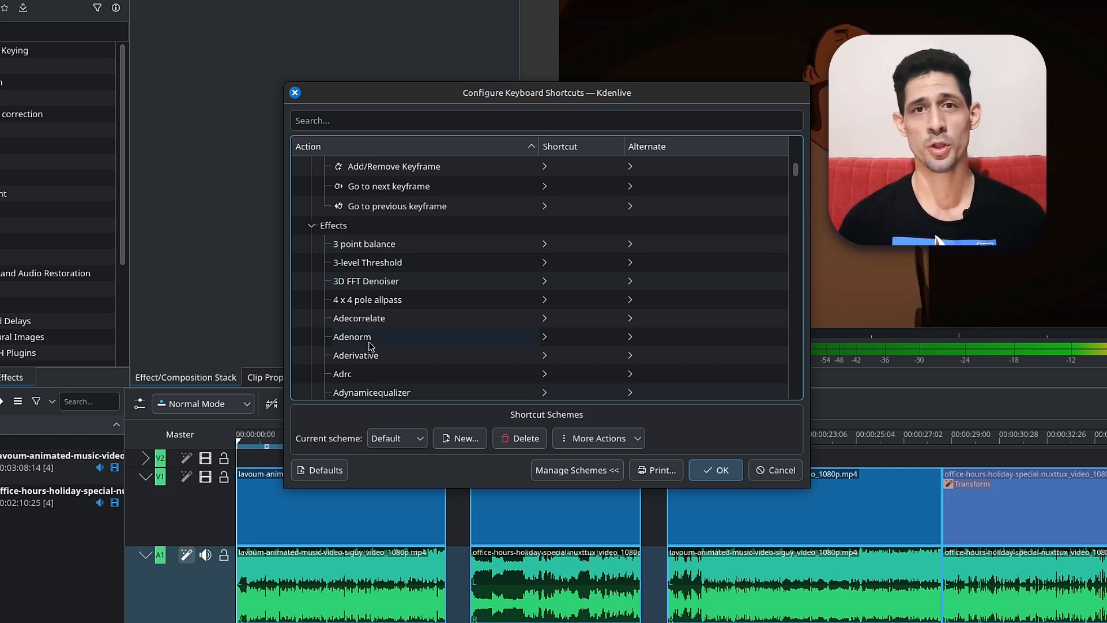
Step: Find the Apply LUT effect in the keyboard shortcut configuration and open its custom shortcut for recording
{"action": "scroll", "coordinate": [441, 320], "scroll_direction": "down", "scroll_amount": 8}
{"action": "scroll", "coordinate": [473, 329], "scroll_direction": "down", "scroll_amount": 2}
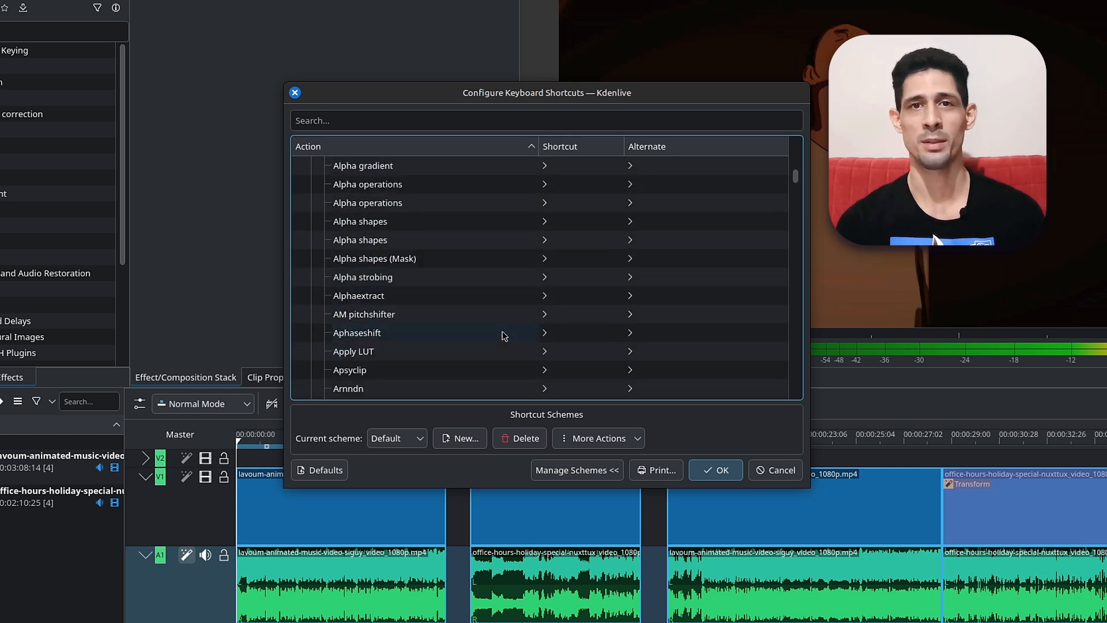
{"action": "left_click", "coordinate": [563, 350]}
{"action": "left_click", "coordinate": [363, 320]}
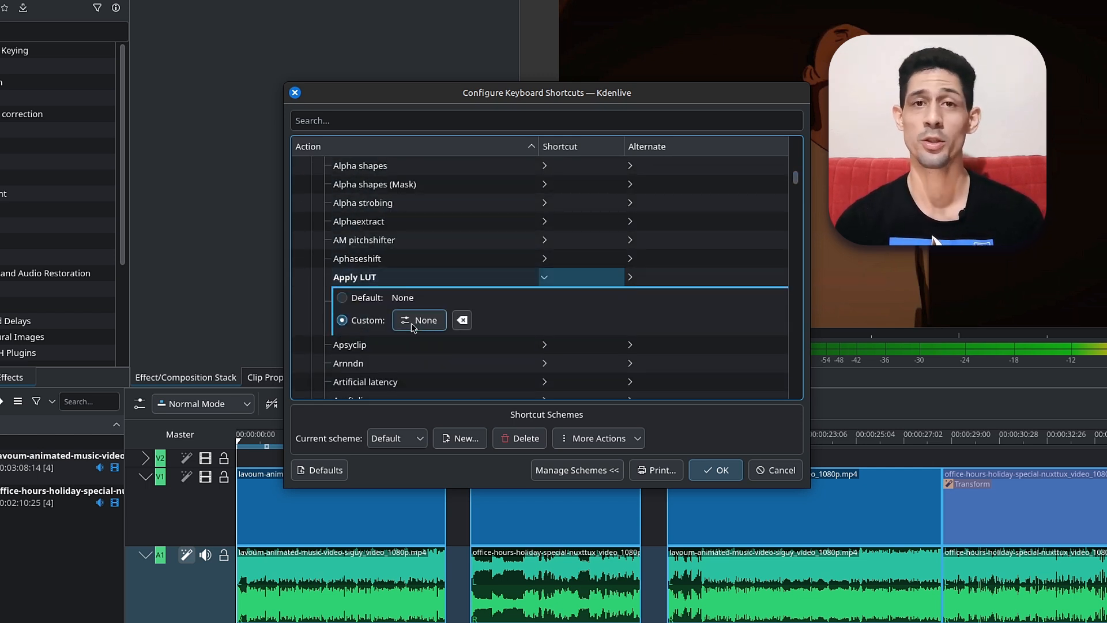
{"action": "left_click", "coordinate": [418, 320]}
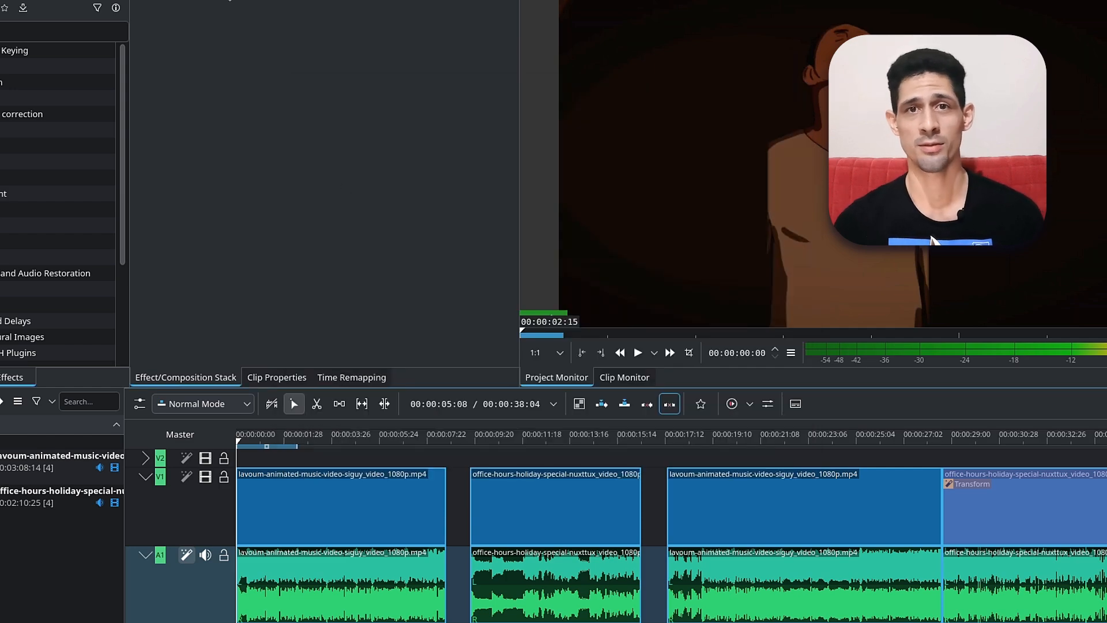
Step: Browse the downloadable keyboard schemes in the shortcut configuration and open the Adobe Premiere Pro 2020 Keyboard entry
{"action": "left_click", "coordinate": [270, 19]}
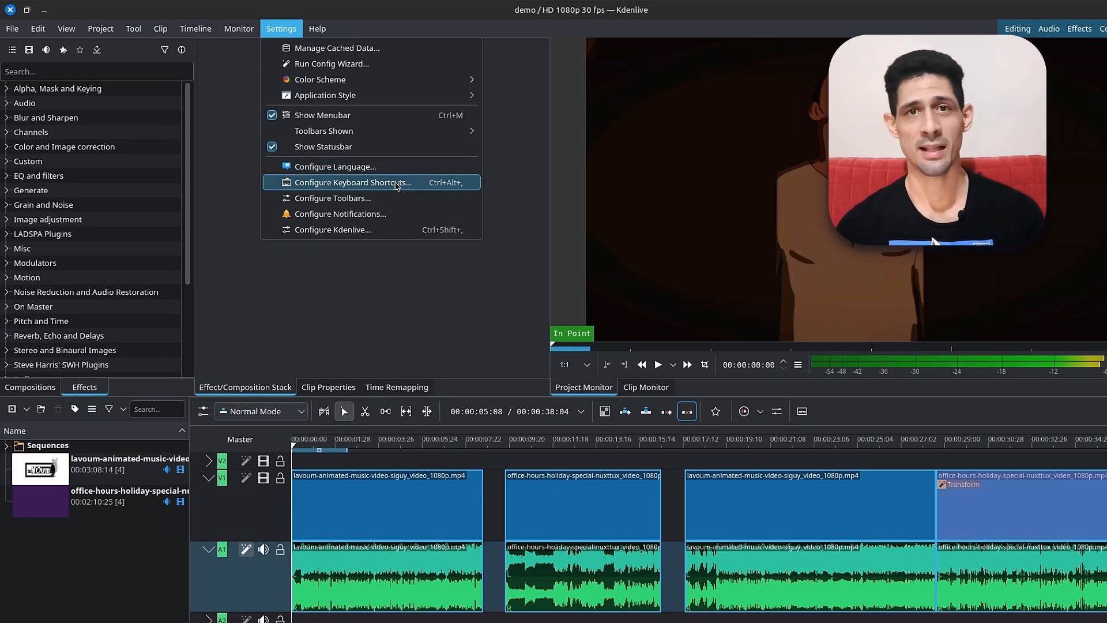
{"action": "left_click", "coordinate": [397, 183]}
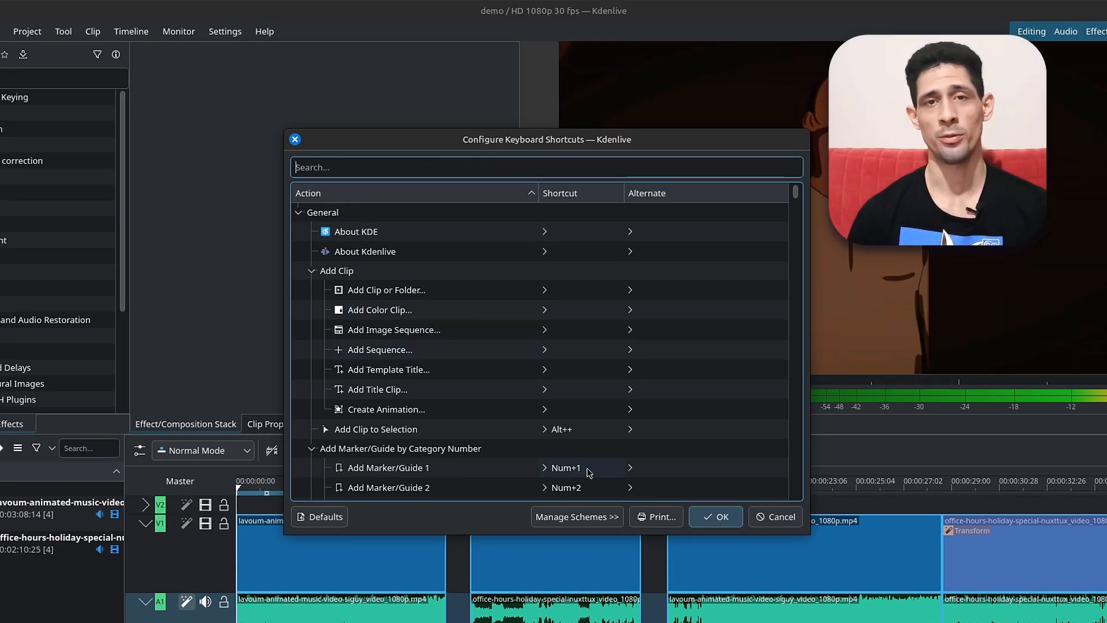
{"action": "left_click", "coordinate": [596, 520]}
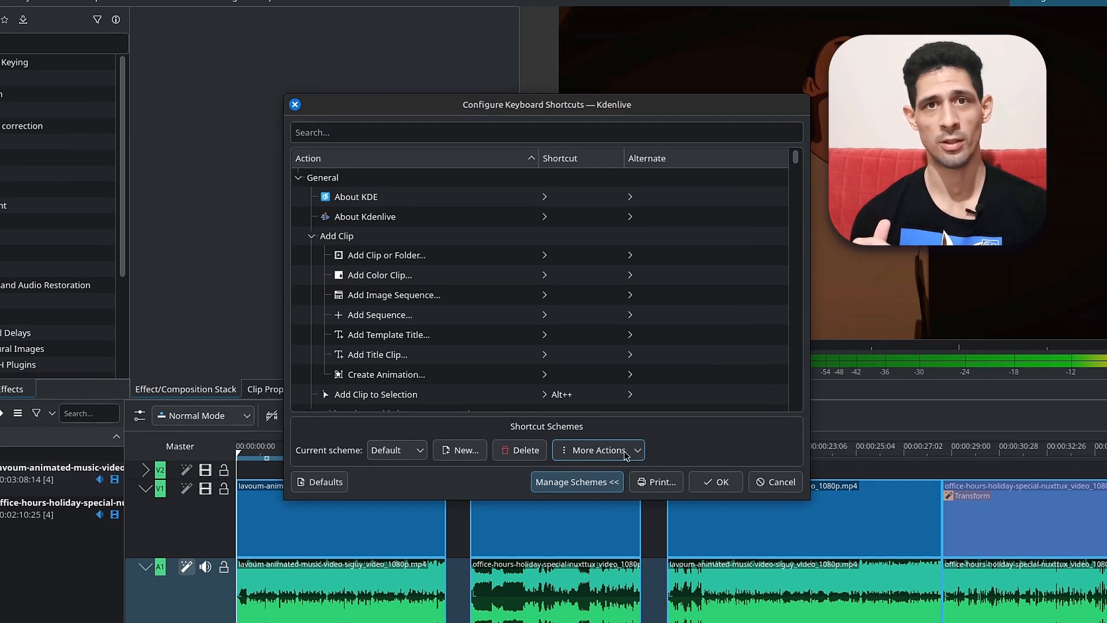
{"action": "left_click", "coordinate": [624, 451]}
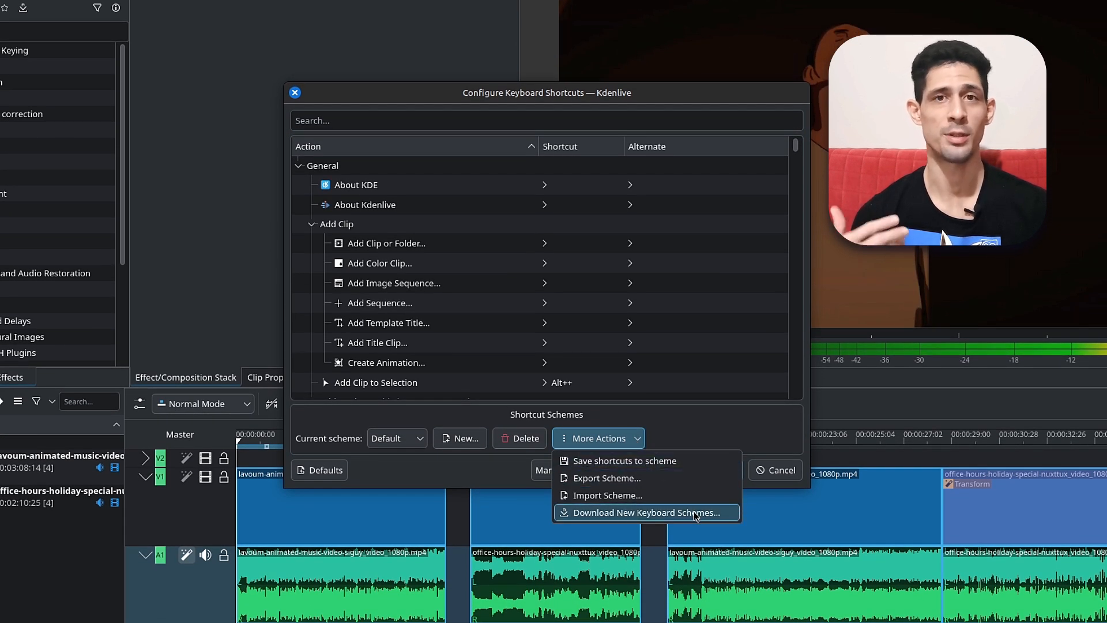
{"action": "left_click", "coordinate": [693, 511]}
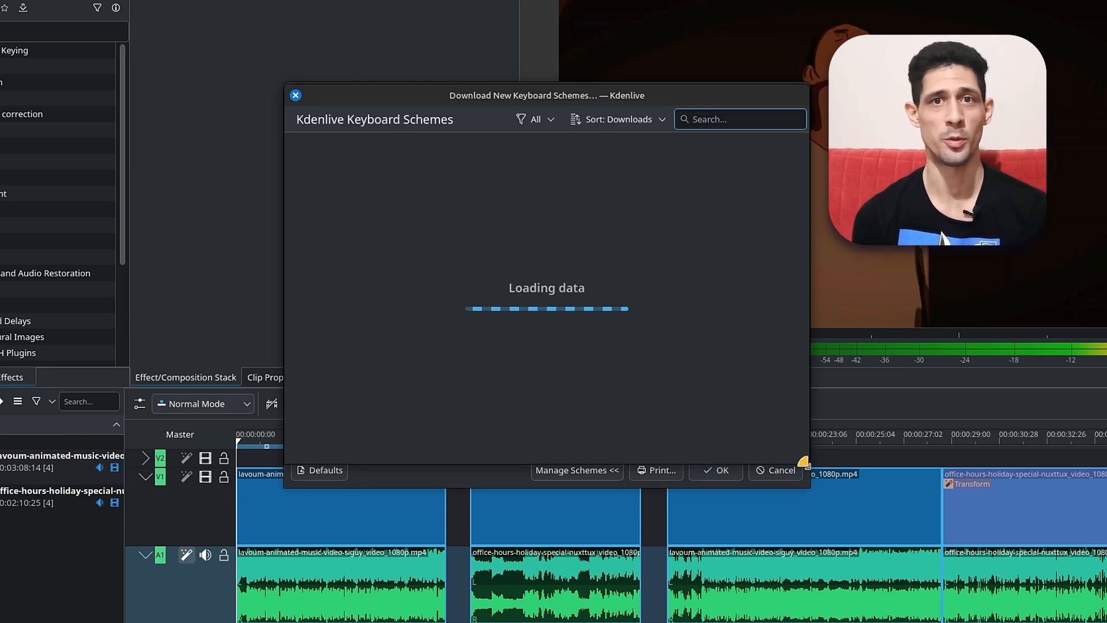
{"action": "left_click_drag", "start_coordinate": [803, 464], "coordinate": [960, 551]}
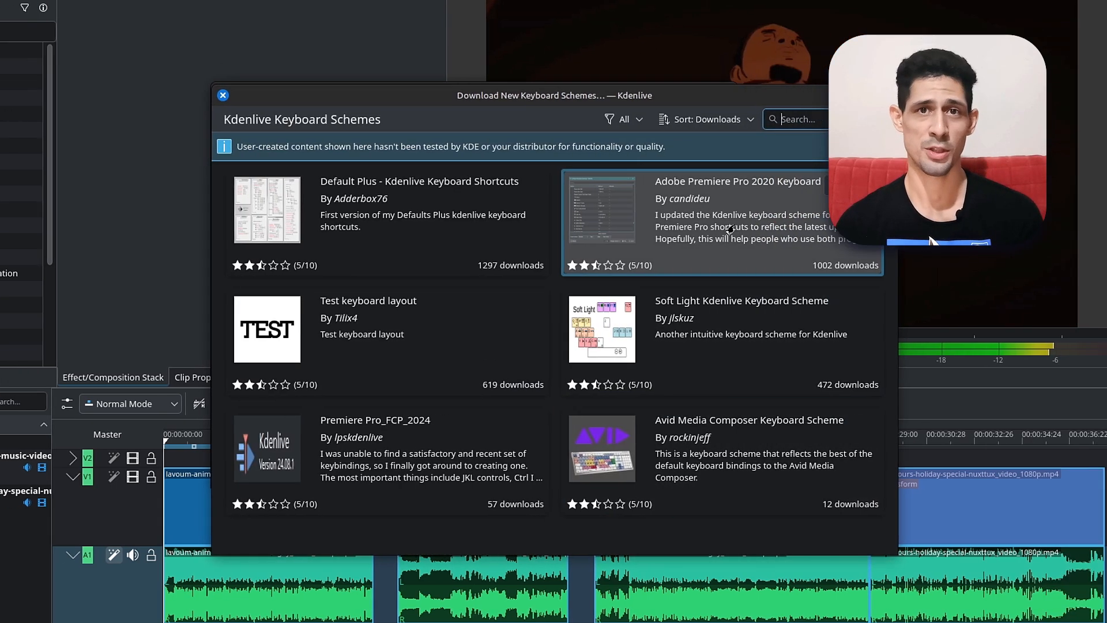
{"action": "left_click", "coordinate": [732, 229]}
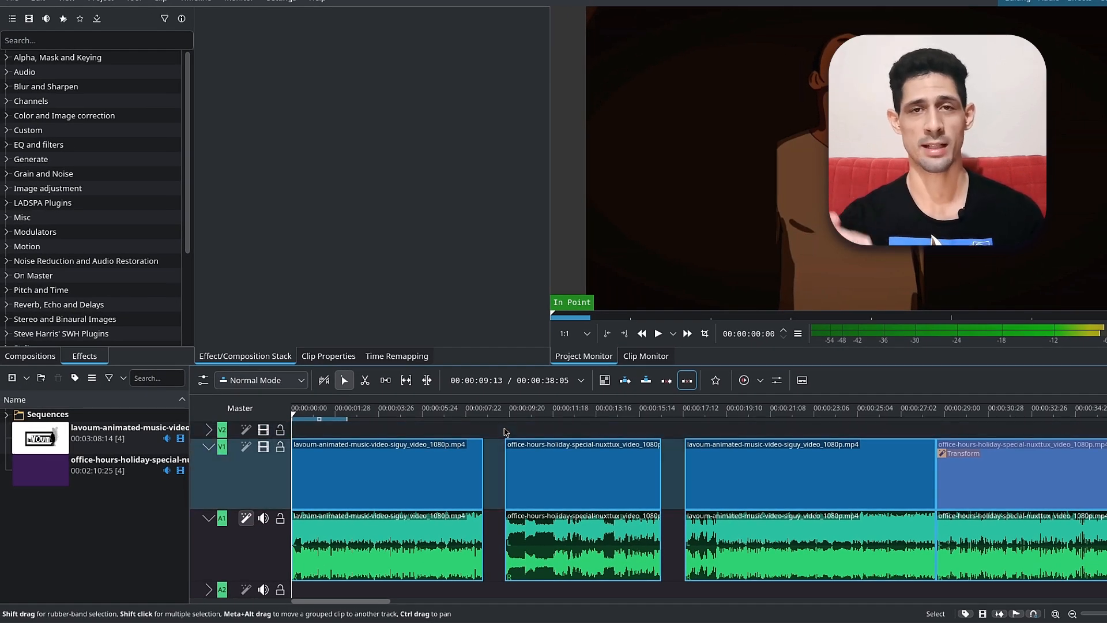
Step: Switch the active timeline track repeatedly between A1 and A2, and return to V1
{"action": "key", "text": "Down"}
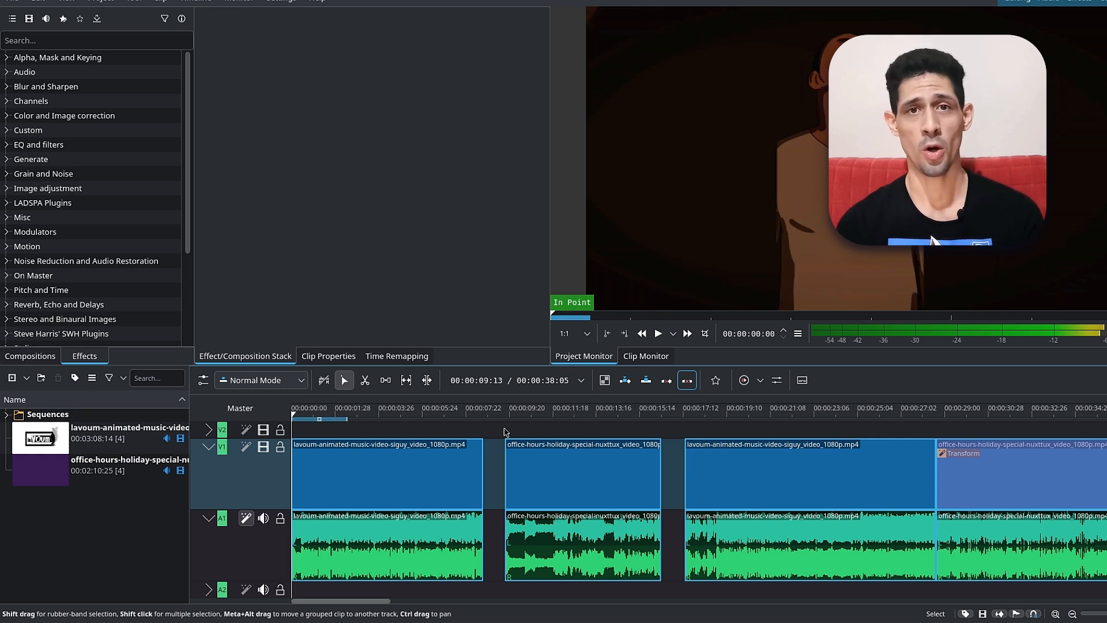
{"action": "key", "text": "alt+1"}
{"action": "key", "text": "alt+2"}
{"action": "key", "text": "alt+1"}
{"action": "key", "text": "alt+2"}
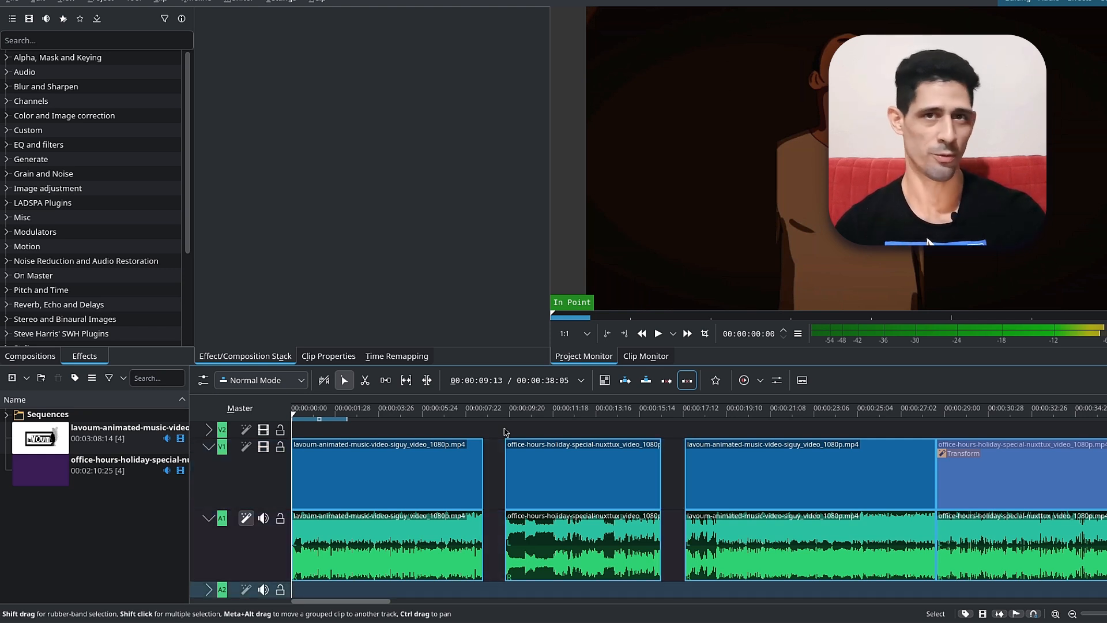
{"action": "key", "text": "alt+1"}
{"action": "key", "text": "alt+2"}
{"action": "key", "text": "alt+1"}
{"action": "key", "text": "alt+2"}
{"action": "key", "text": "alt+1"}
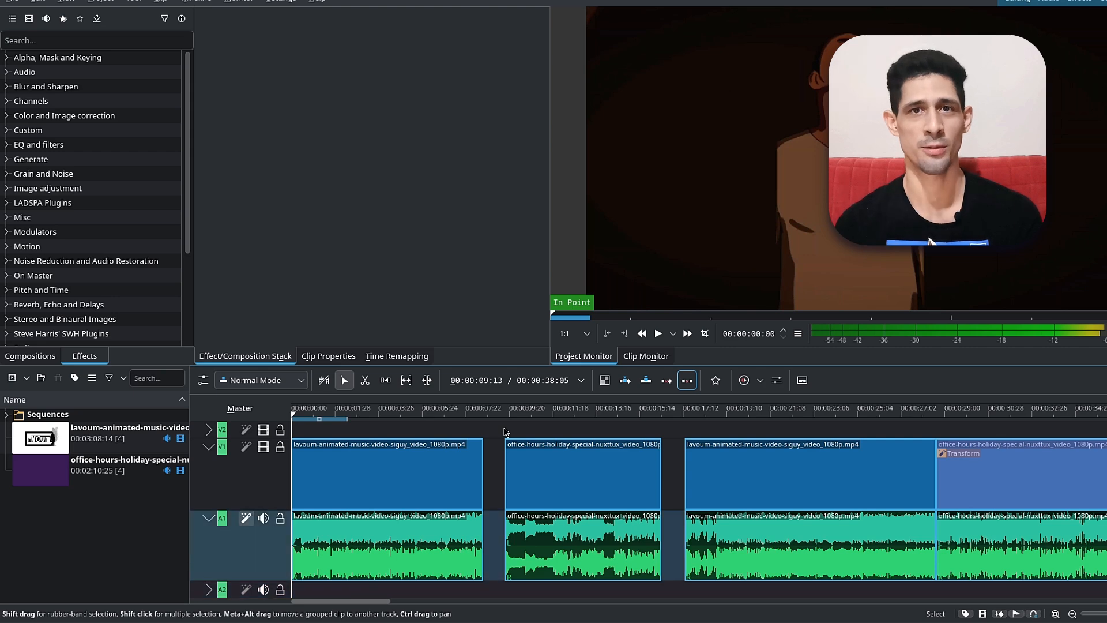
{"action": "key", "text": "Up"}
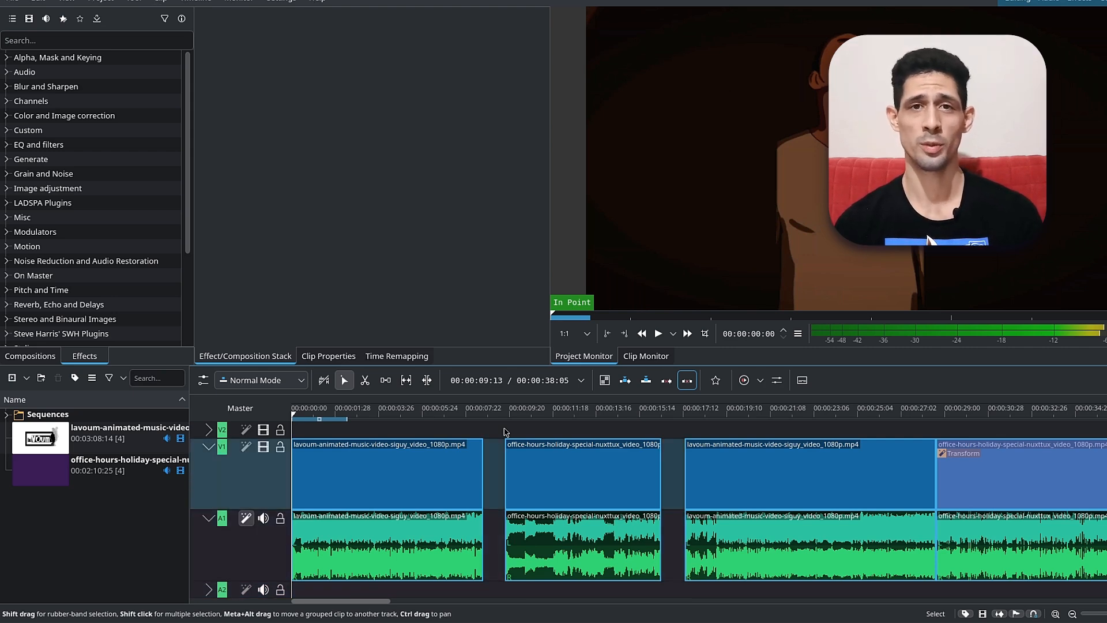
Step: Grab the second clip on V1 with its audio and nudge it earlier until it meets the first clip's end
{"action": "left_click", "coordinate": [571, 464]}
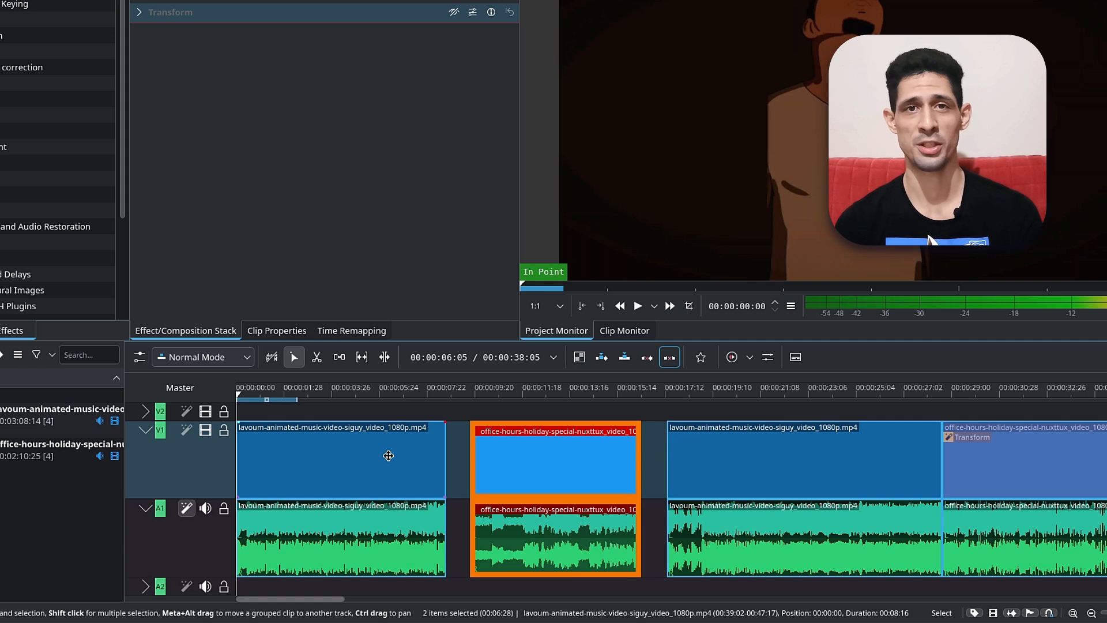
{"action": "key", "text": "Left"}
{"action": "key", "text": "Left"}
{"action": "key", "text": "Left"}
{"action": "key", "text": "Left"}
{"action": "key", "text": "Left"}
{"action": "key", "text": "Left"}
{"action": "key", "text": "Left"}
{"action": "key", "text": "Left"}
{"action": "key", "text": "Left"}
{"action": "key", "text": "Left"}
{"action": "key", "text": "Left"}
{"action": "key", "text": "Left"}
{"action": "key", "text": "Left"}
{"action": "key", "text": "Left"}
{"action": "key", "text": "Left"}
{"action": "key", "text": "Left"}
{"action": "key", "text": "Left"}
{"action": "key", "text": "Left"}
{"action": "key", "text": "Left"}
{"action": "key", "text": "Left"}
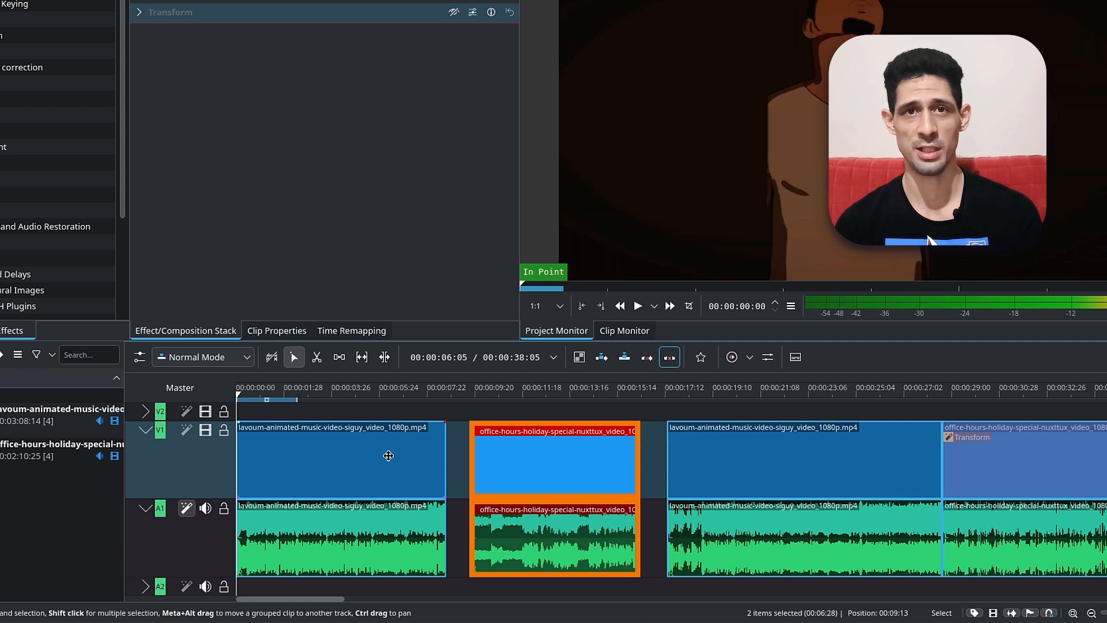
{"action": "key", "text": "shift+g"}
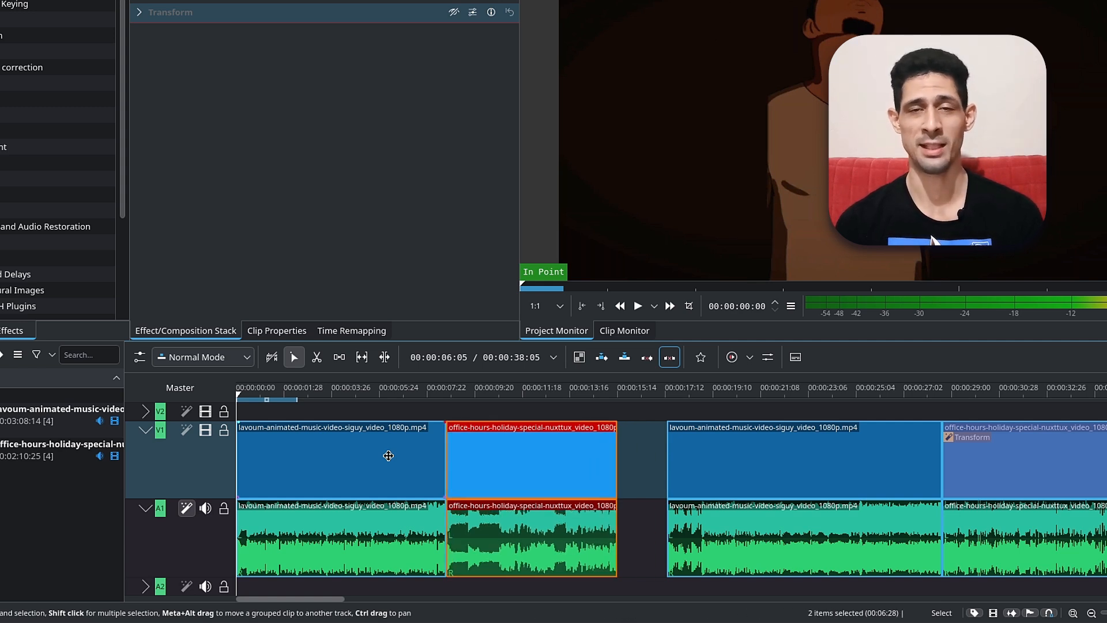
Step: Grab the last two clips together and nudge them earlier until they meet the end of the second clip
{"action": "left_click", "coordinate": [722, 456]}
{"action": "left_click", "coordinate": [984, 464], "text": "shift"}
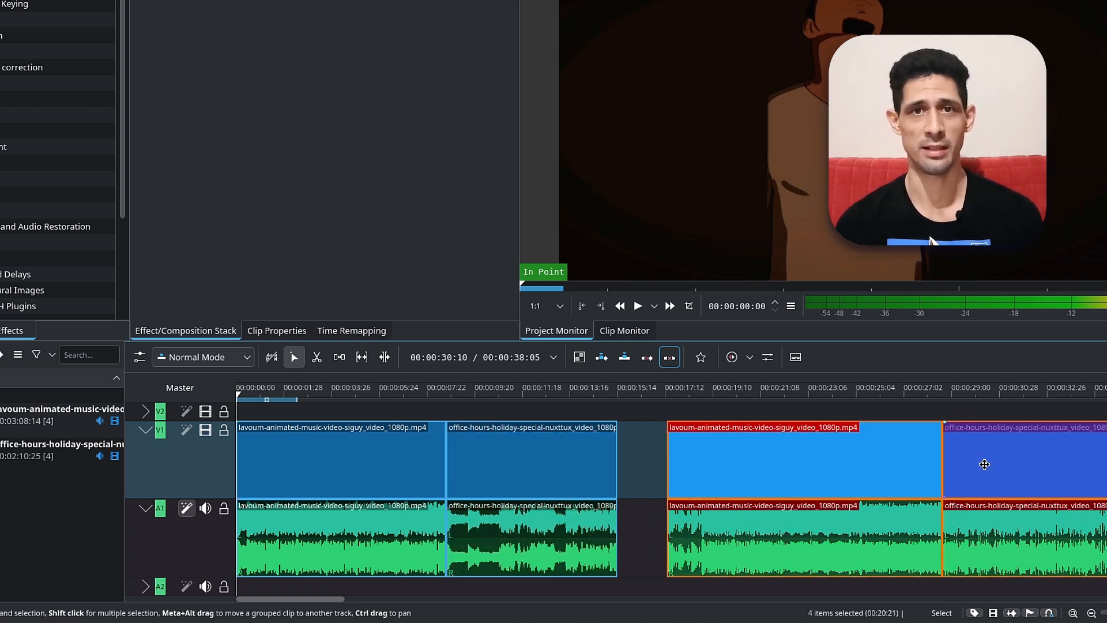
{"action": "key", "text": "shift+g"}
{"action": "key", "text": "Left"}
{"action": "key", "text": "Left"}
{"action": "key", "text": "Left"}
{"action": "key", "text": "Left"}
{"action": "key", "text": "Left"}
{"action": "key", "text": "Left"}
{"action": "key", "text": "Left"}
{"action": "key", "text": "Left"}
{"action": "key", "text": "Left"}
{"action": "key", "text": "Left"}
{"action": "key", "text": "Left"}
{"action": "key", "text": "Left"}
{"action": "key", "text": "Left"}
{"action": "key", "text": "Left"}
{"action": "key", "text": "Left"}
{"action": "key", "text": "Left"}
{"action": "key", "text": "Left"}
{"action": "key", "text": "Left"}
{"action": "key", "text": "Left"}
{"action": "key", "text": "Left"}
{"action": "key", "text": "Left"}
{"action": "key", "text": "Left"}
{"action": "key", "text": "Left"}
{"action": "key", "text": "Left"}
{"action": "key", "text": "Left"}
{"action": "key", "text": "Left"}
{"action": "key", "text": "Left"}
{"action": "key", "text": "Left"}
{"action": "key", "text": "Left"}
{"action": "key", "text": "Left"}
{"action": "key", "text": "Left"}
{"action": "key", "text": "Left"}
{"action": "key", "text": "Left"}
{"action": "key", "text": "Left"}
{"action": "key", "text": "Left"}
{"action": "key", "text": "Left"}
{"action": "key", "text": "Left"}
{"action": "key", "text": "Left"}
{"action": "key", "text": "Left"}
{"action": "key", "text": "Left"}
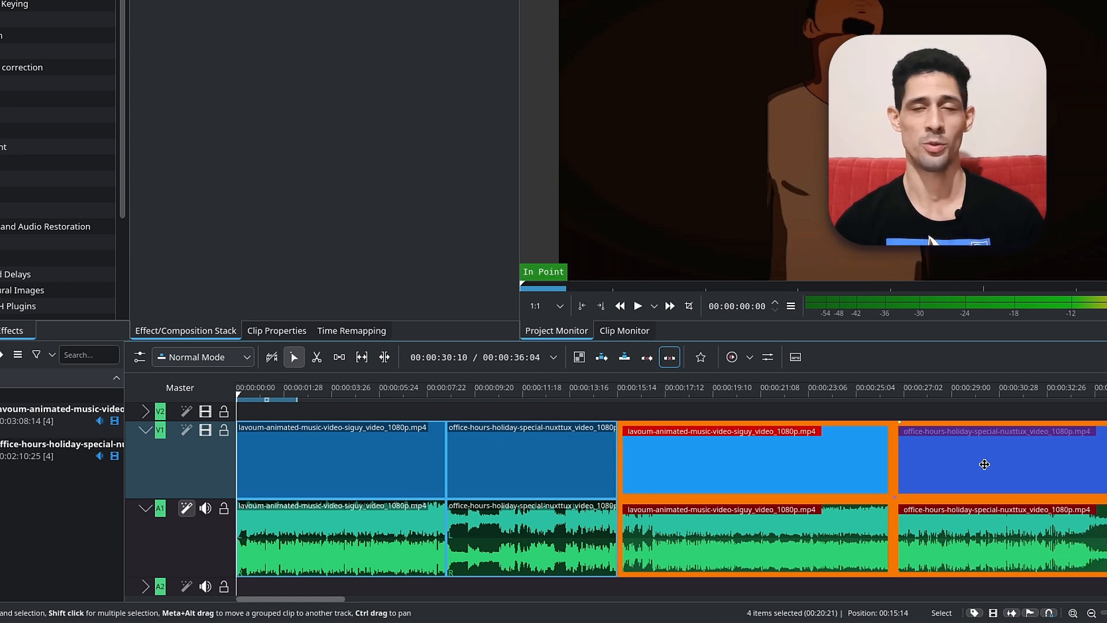
{"action": "key", "text": "shift+g"}
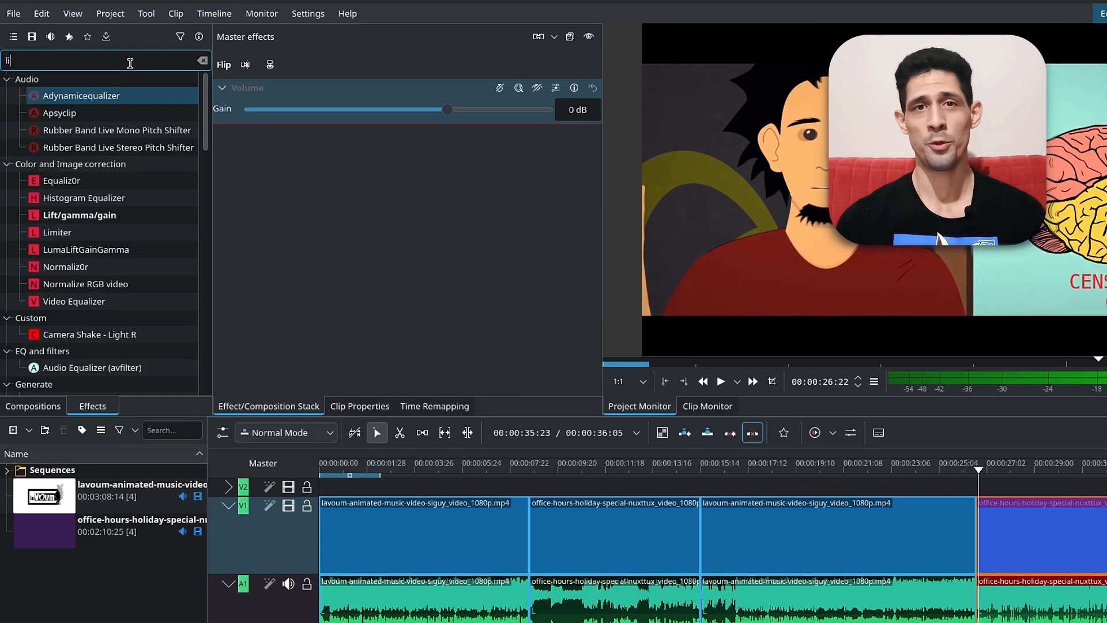
Step: Add the Volume and Dynamics Limiter effect to the Master and set its Limit to 0.90
{"action": "left_click", "coordinate": [130, 61]}
{"action": "type", "text": "limit"}
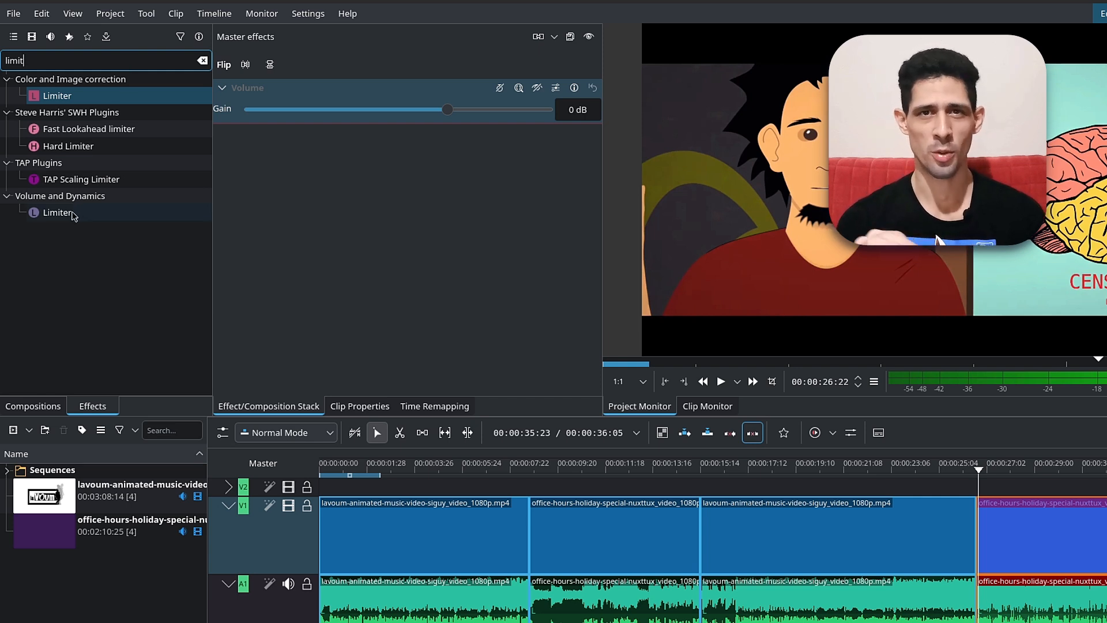
{"action": "left_click_drag", "start_coordinate": [74, 215], "coordinate": [269, 462]}
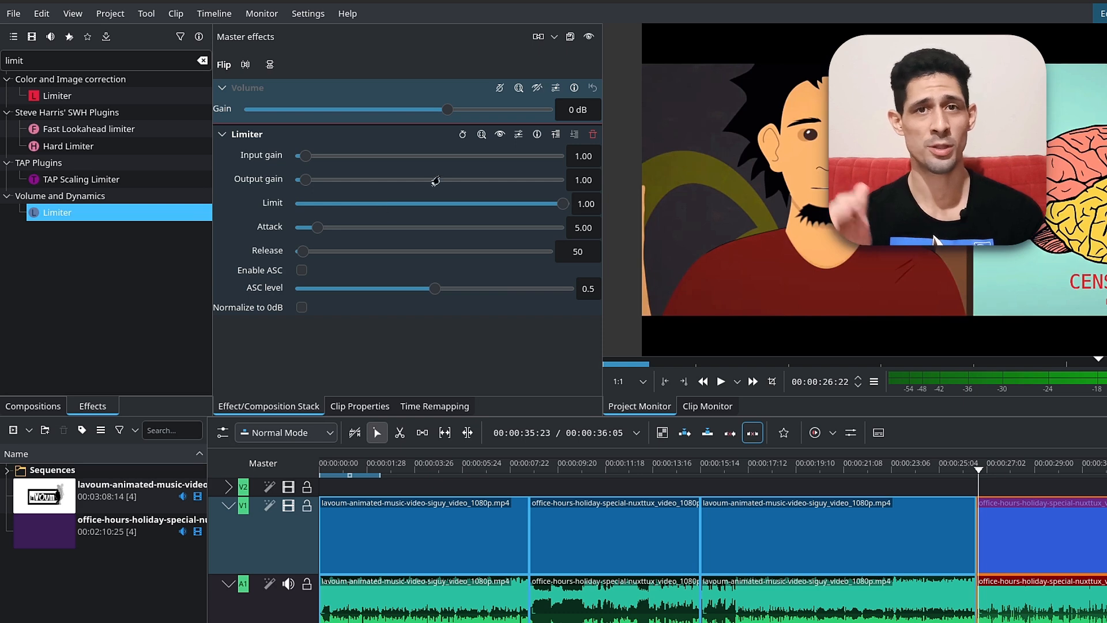
{"action": "double_click", "coordinate": [592, 205]}
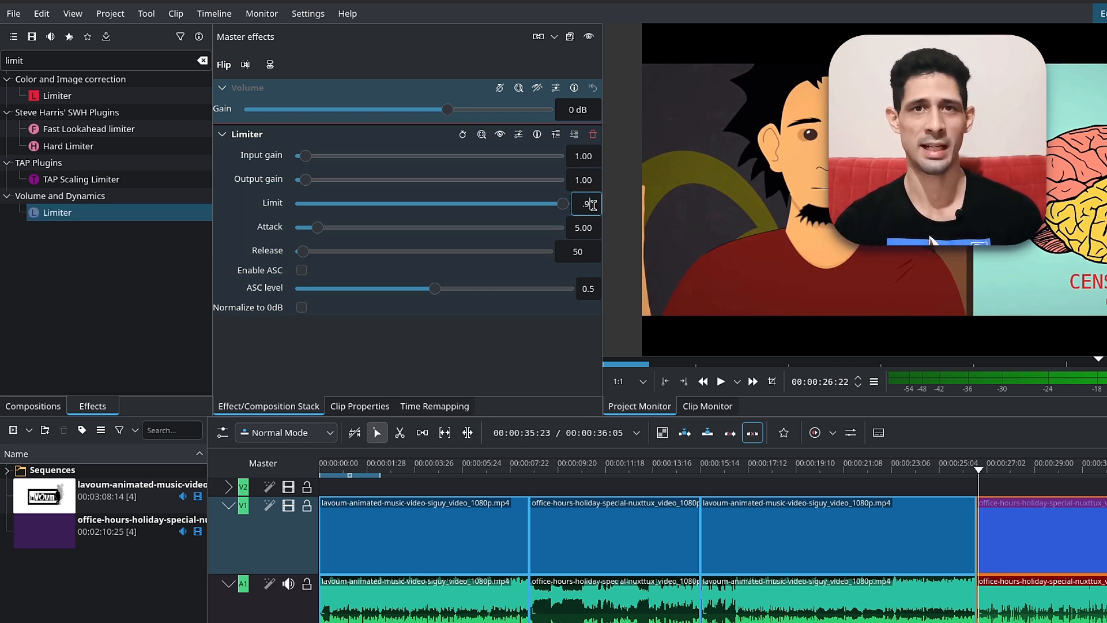
{"action": "type", "text": ".9"}
{"action": "key", "text": "Return"}
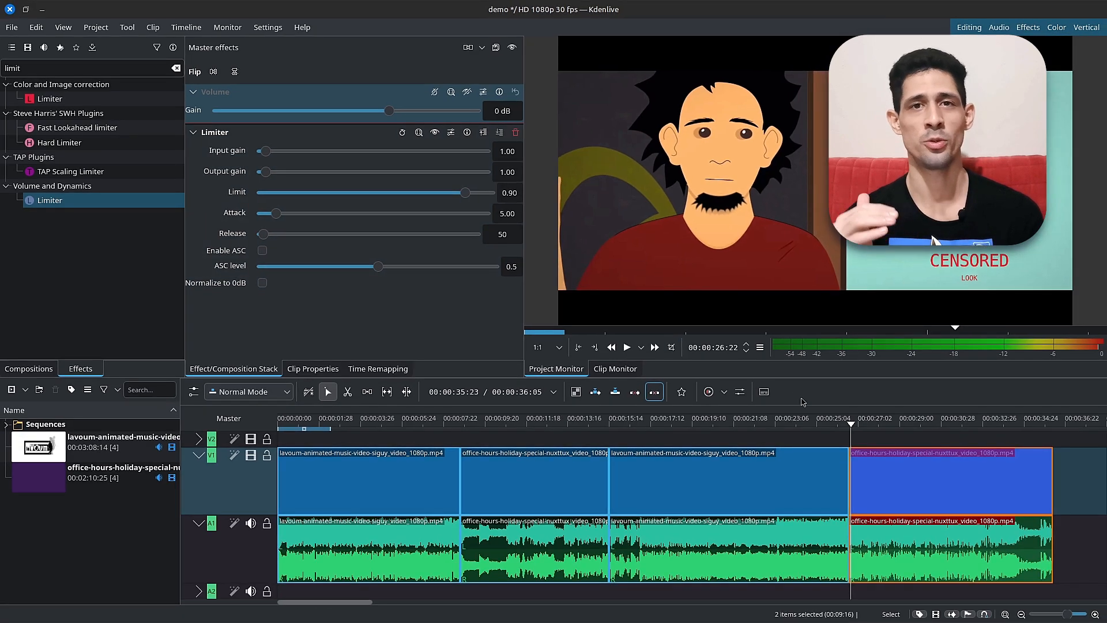
Step: Step the playhead frame by frame back and forth around the start of the last clip to check the master audio level
{"action": "key", "text": "Left"}
{"action": "key", "text": "Left"}
{"action": "key", "text": "Left"}
{"action": "key", "text": "Left"}
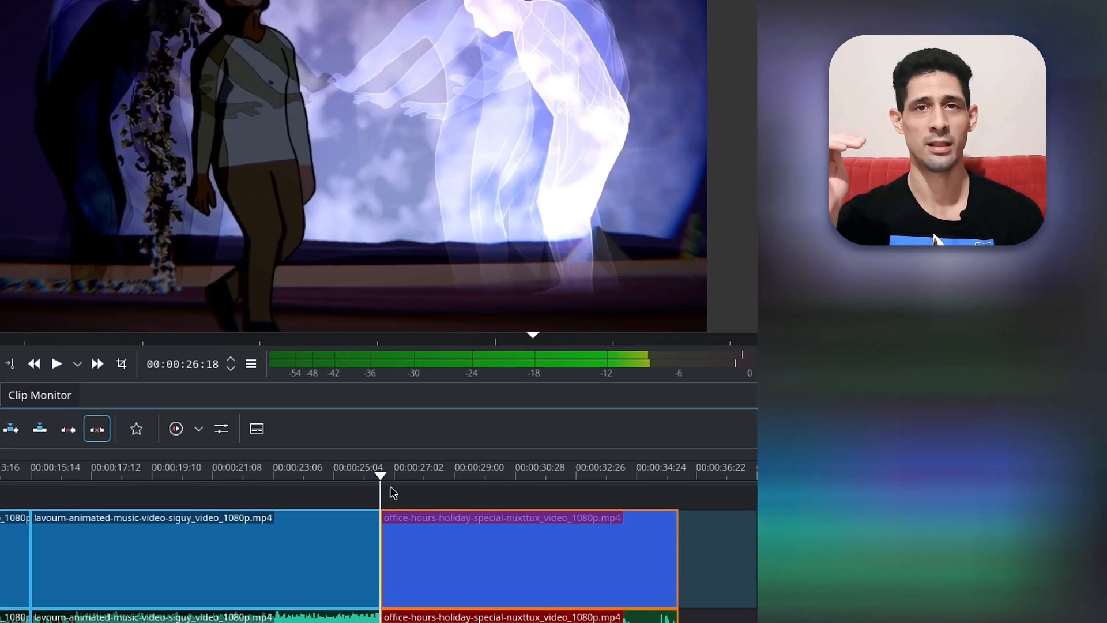
{"action": "key", "text": "Left"}
{"action": "key", "text": "Right"}
{"action": "key", "text": "Right"}
{"action": "key", "text": "Right"}
{"action": "key", "text": "Right"}
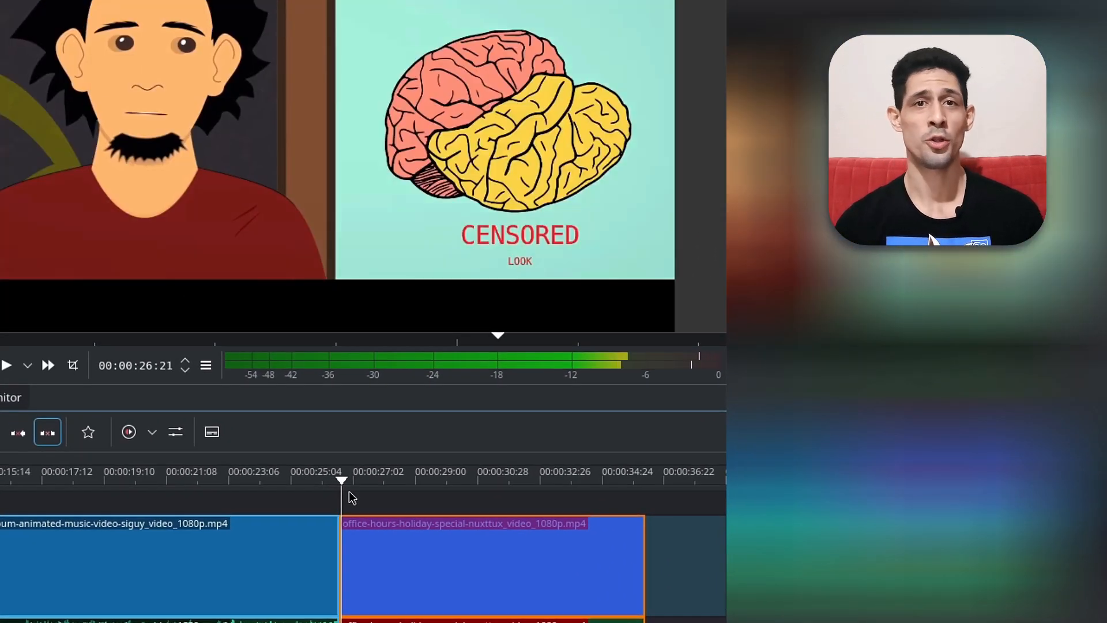
{"action": "key", "text": "Right"}
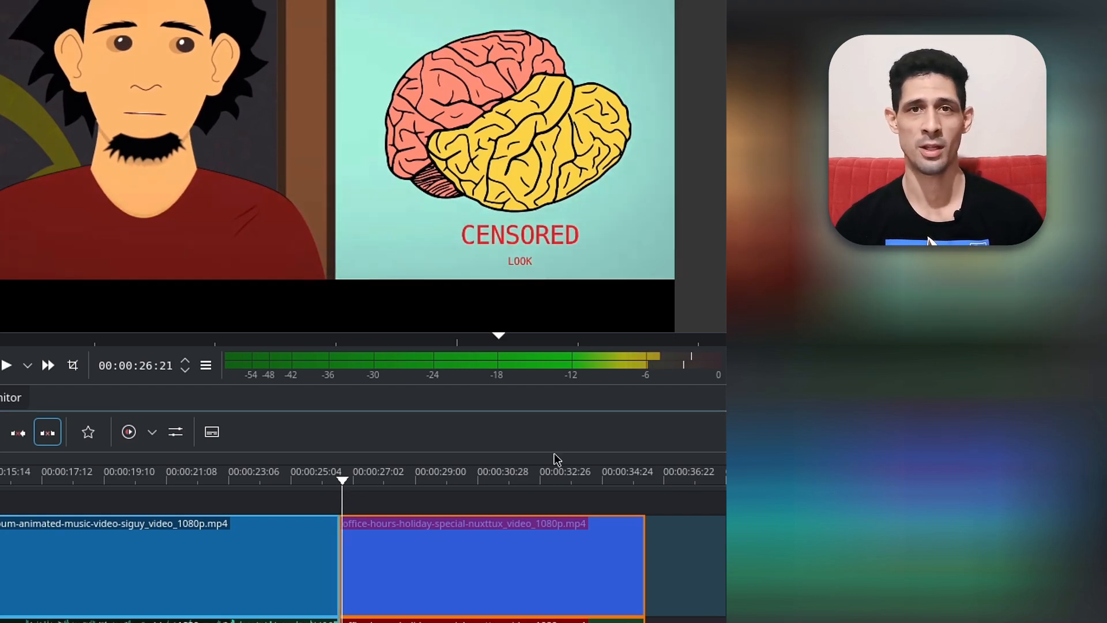
{"action": "key", "text": "Right"}
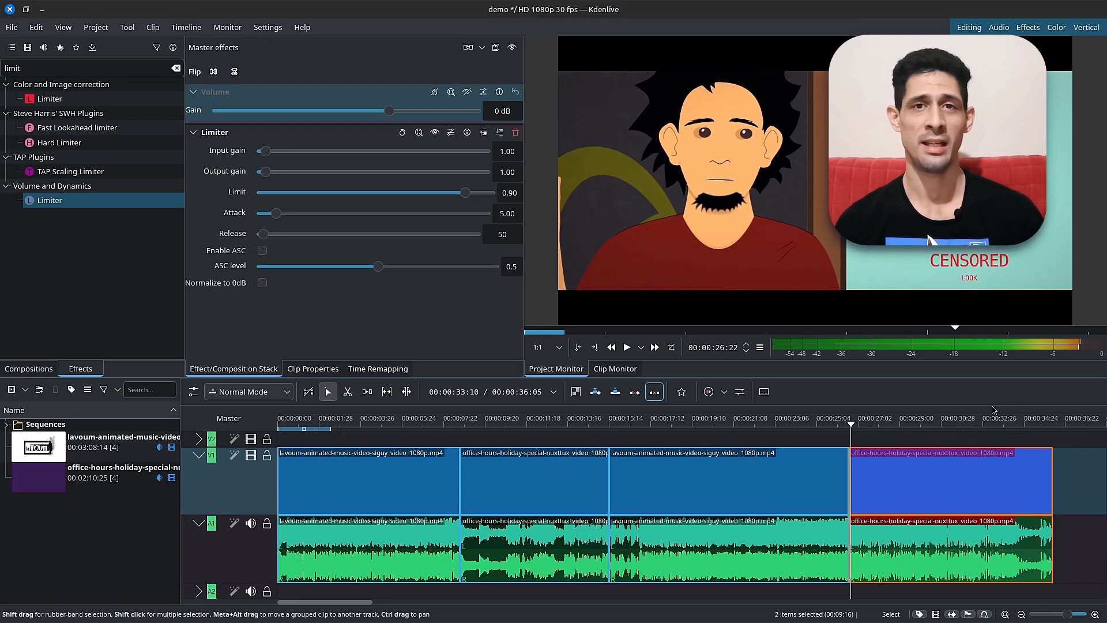
{"action": "key", "text": "Right"}
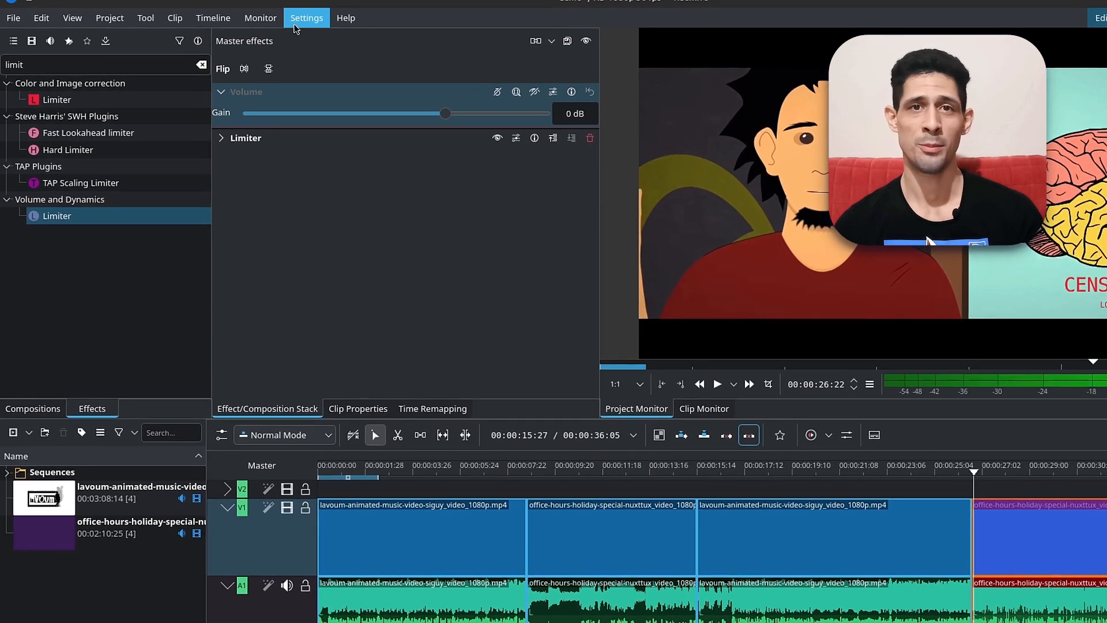
Step: Check the Enable Builtin Effects option in the Misc section of the Kdenlive configuration and accept the settings
{"action": "left_click", "coordinate": [261, 29]}
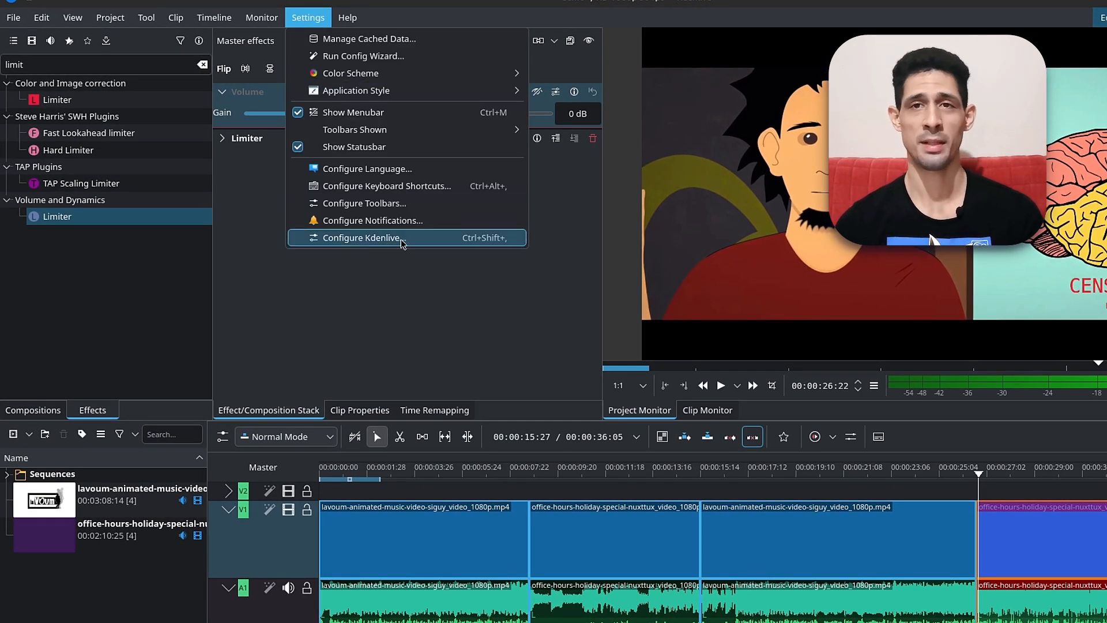
{"action": "left_click", "coordinate": [381, 237]}
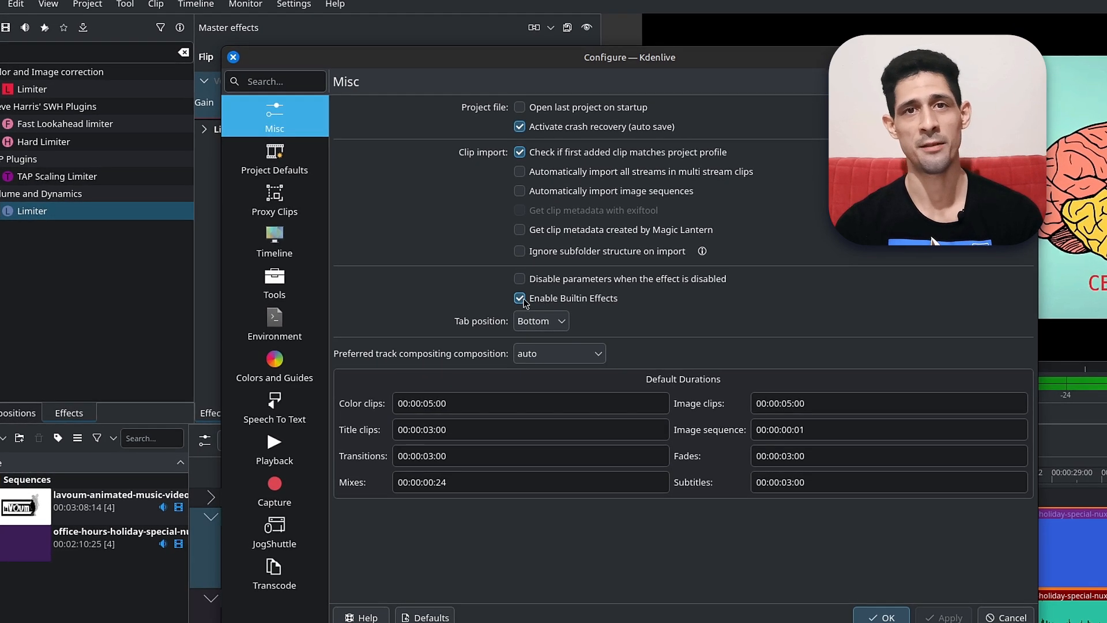
{"action": "left_click", "coordinate": [878, 617]}
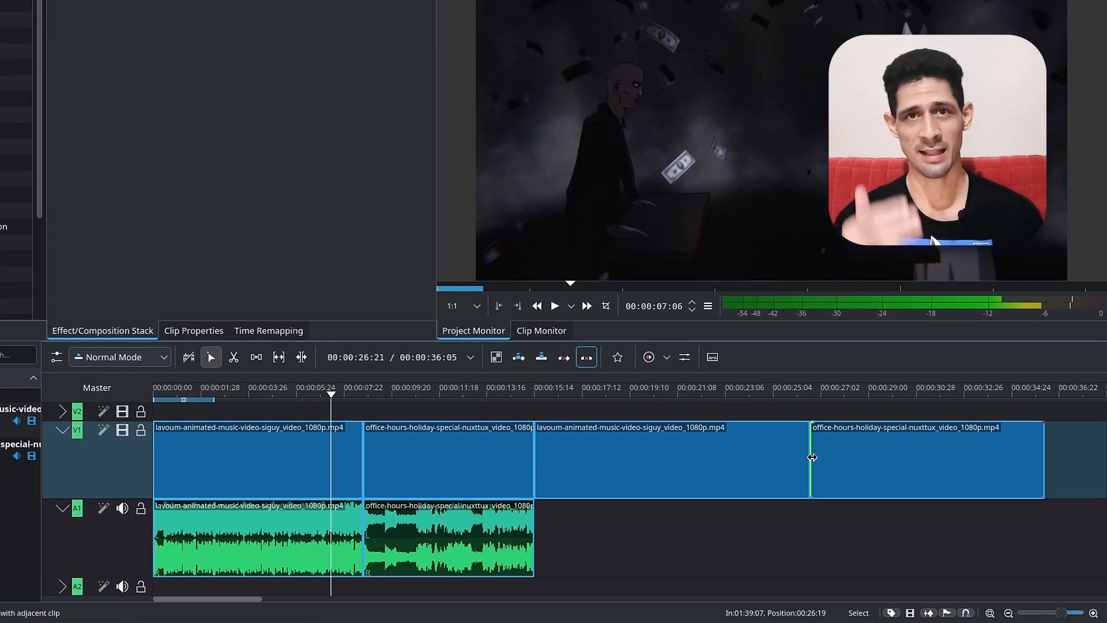
Step: Add a mix between the last two clips on V1 and set the default Mixes duration to 00:00:00:24
{"action": "double_click", "coordinate": [811, 458]}
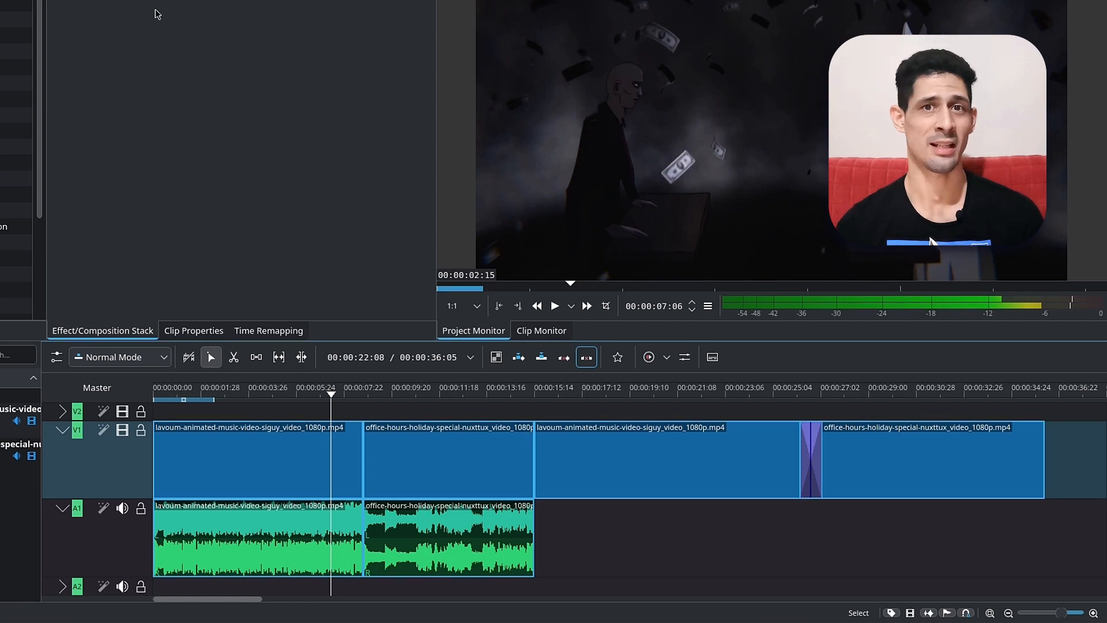
{"action": "left_click", "coordinate": [130, 0]}
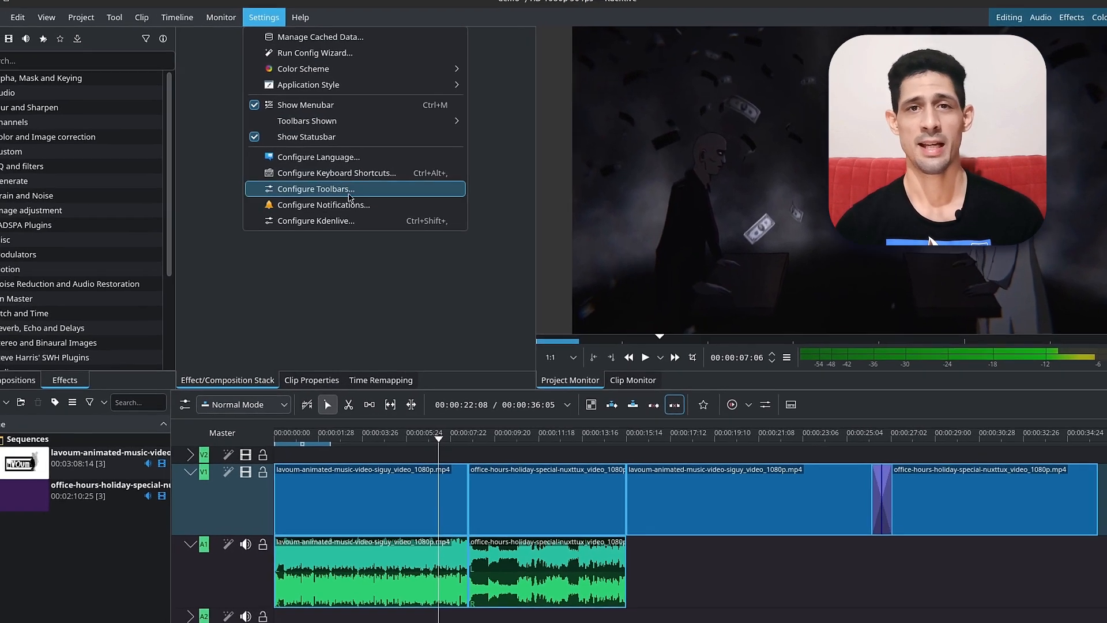
{"action": "left_click", "coordinate": [242, 160]}
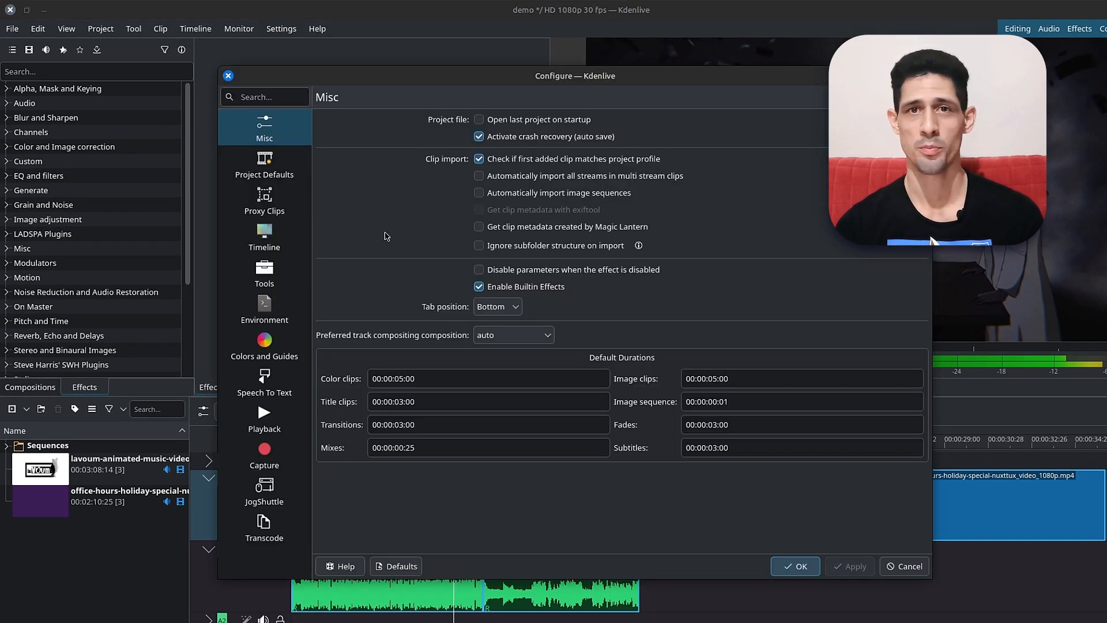
{"action": "left_click", "coordinate": [428, 449]}
{"action": "key", "text": "BackSpace"}
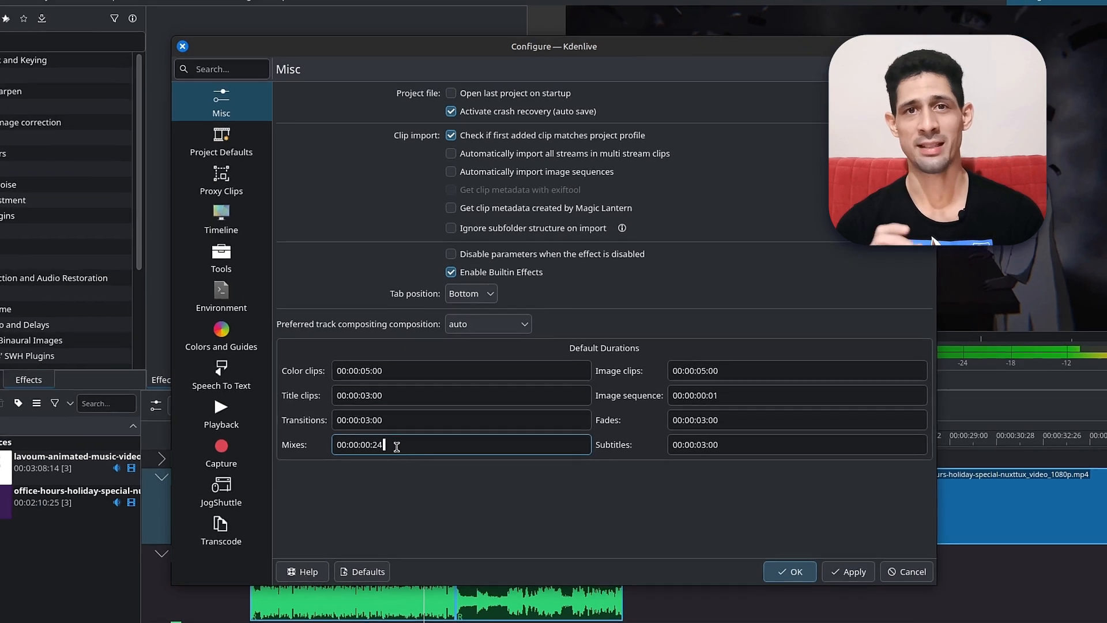
{"action": "type", "text": "4"}
{"action": "left_click", "coordinate": [848, 567]}
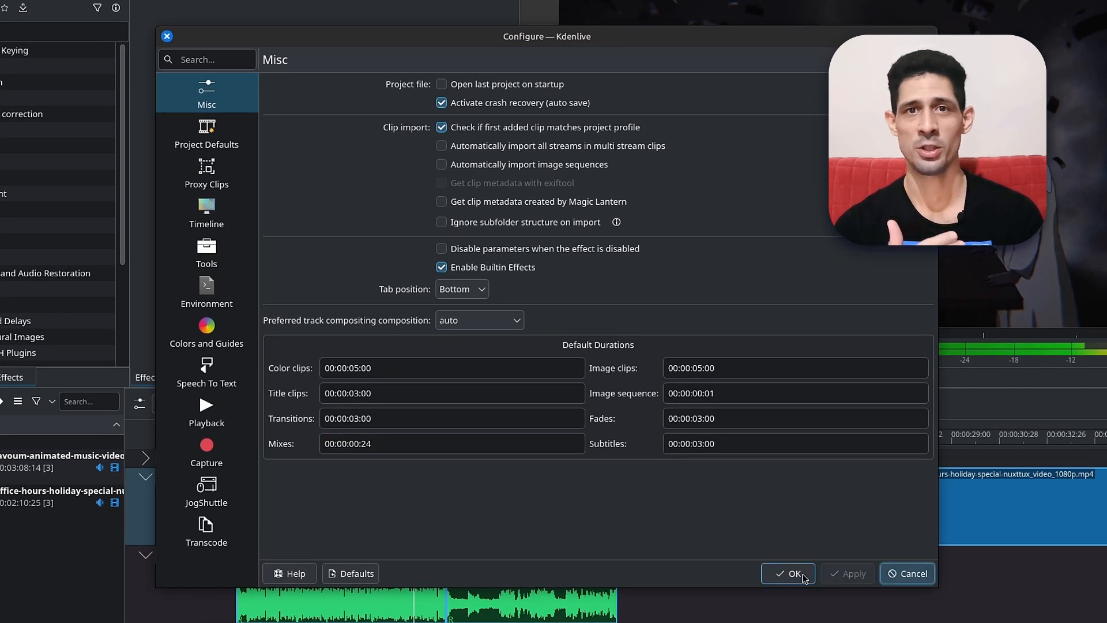
{"action": "left_click", "coordinate": [794, 573]}
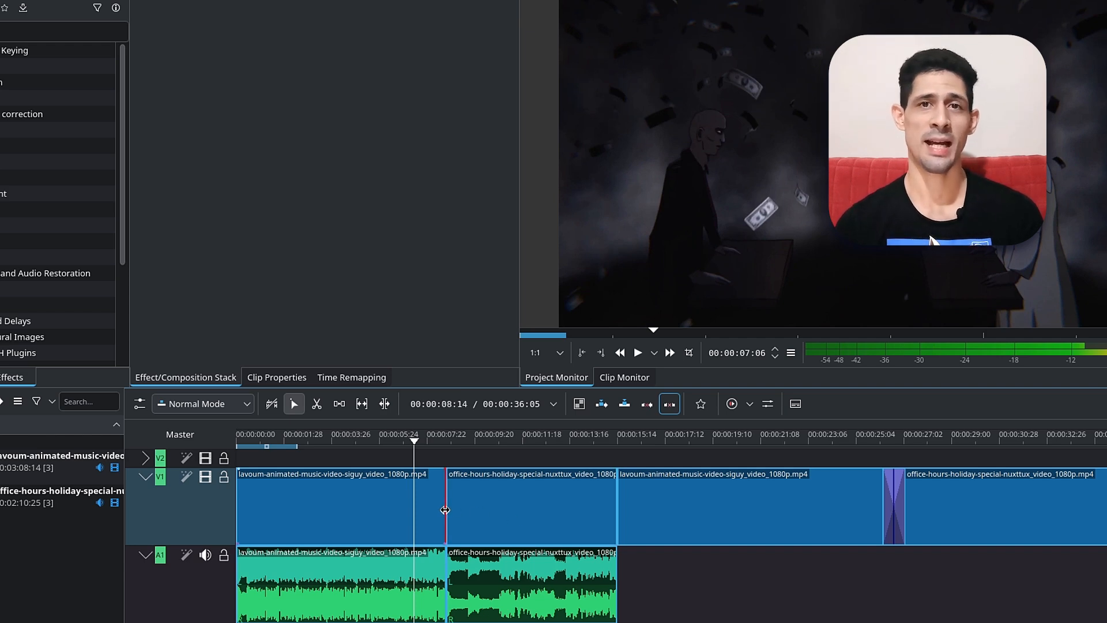
Step: Add a mix at the cut between the first two clips and delete it
{"action": "left_click", "coordinate": [474, 517]}
{"action": "left_click", "coordinate": [428, 518]}
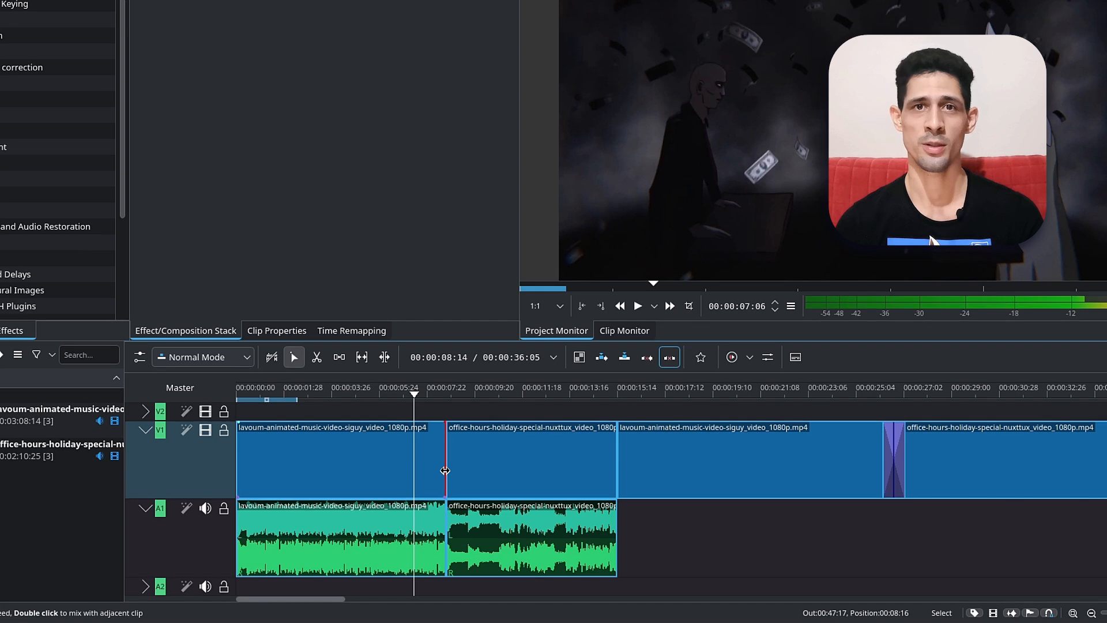
{"action": "double_click", "coordinate": [444, 519]}
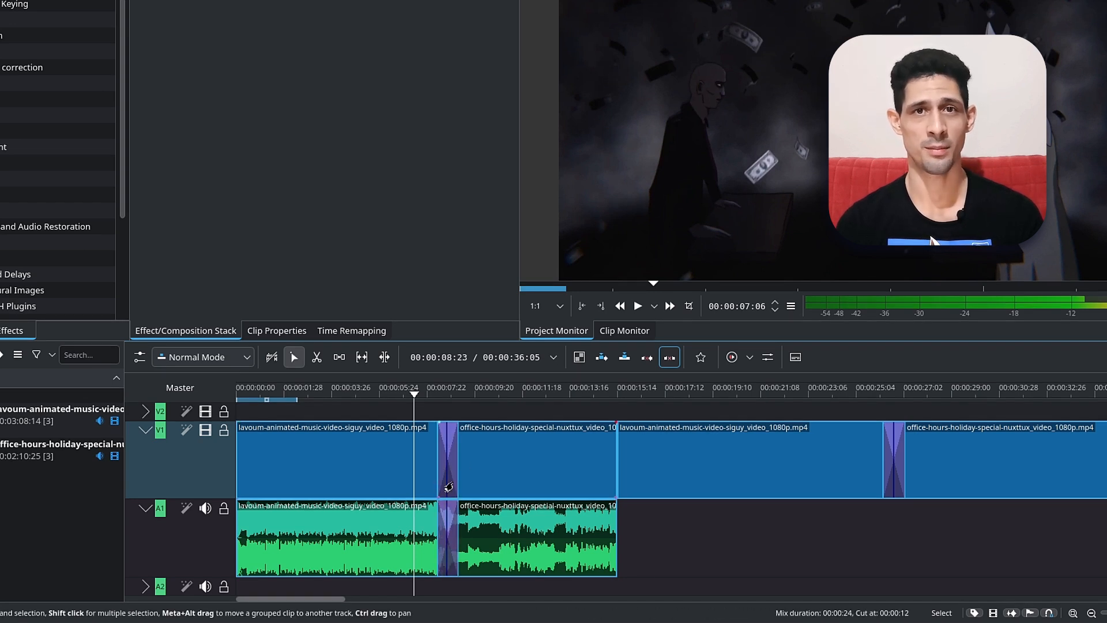
{"action": "key", "text": "Delete"}
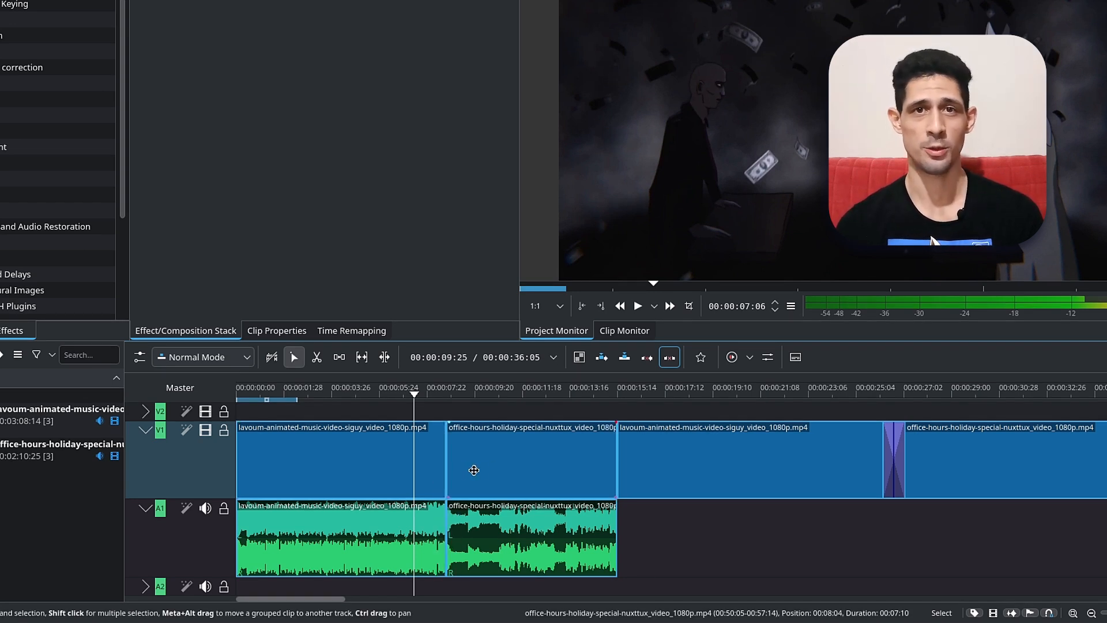
Step: Mix only the first clip's audio on A1 with the following audio clip and undo that mix
{"action": "left_click", "coordinate": [433, 462]}
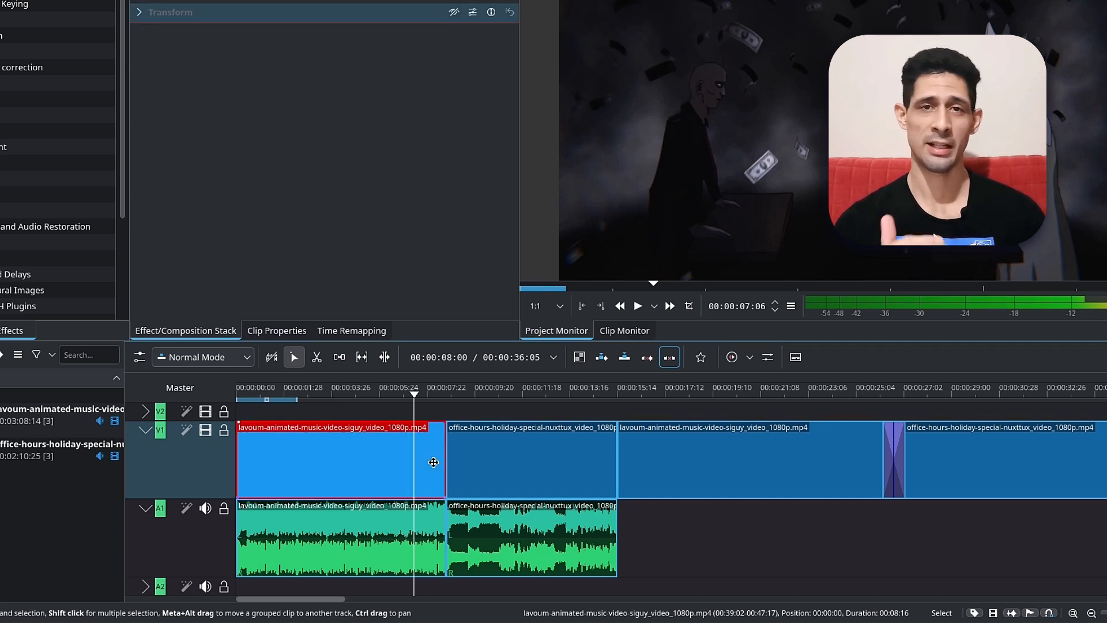
{"action": "left_click", "coordinate": [429, 530]}
{"action": "key", "text": "u"}
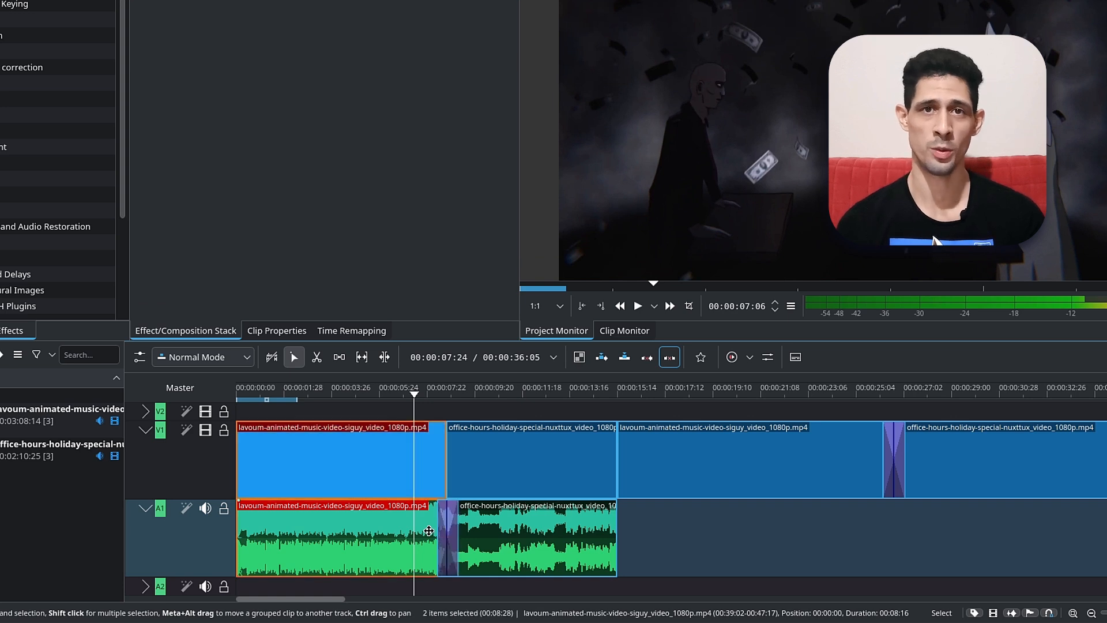
{"action": "key", "text": "ctrl+z"}
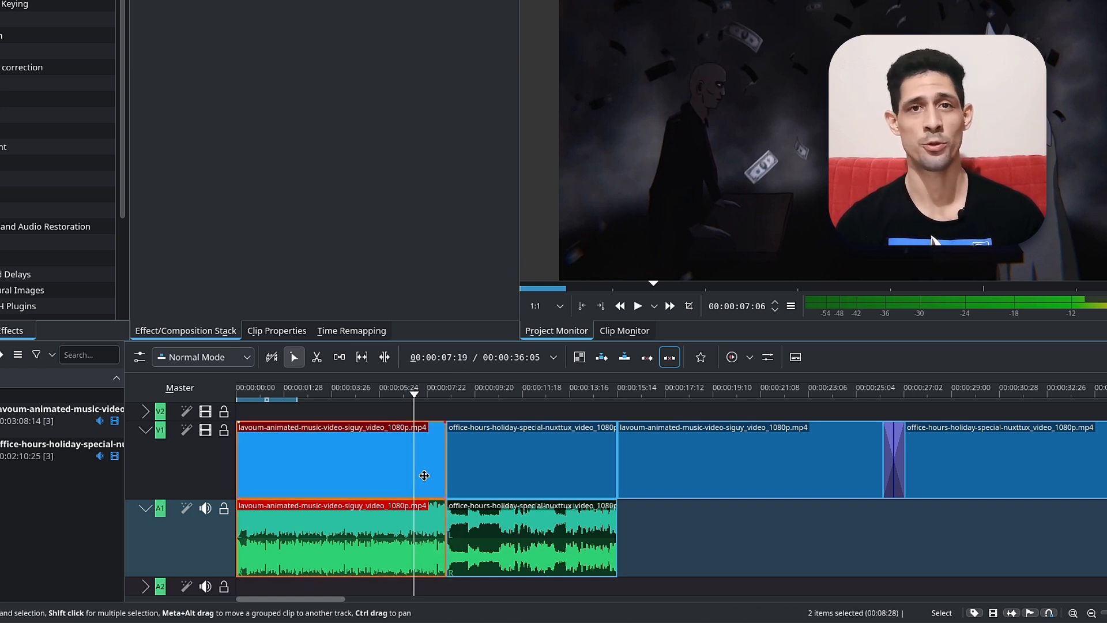
Step: Mix the first clip's video on V1 with the clip that follows it
{"action": "left_click", "coordinate": [423, 474]}
{"action": "key", "text": "u"}
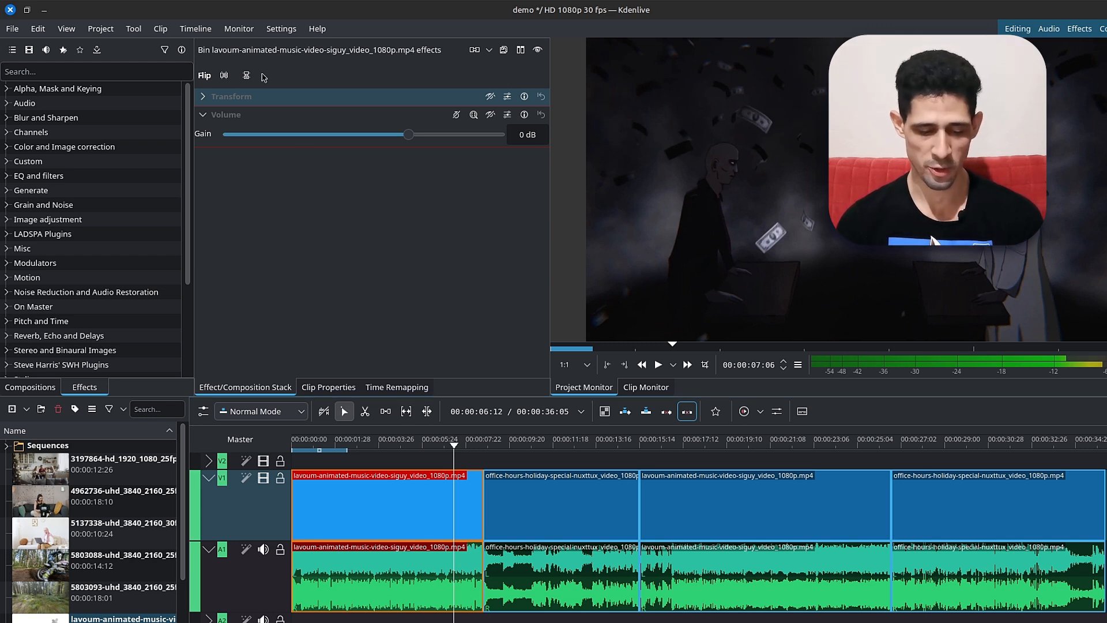
Step: Clean the project by removing all unused clips from the bin
{"action": "left_click", "coordinate": [100, 29]}
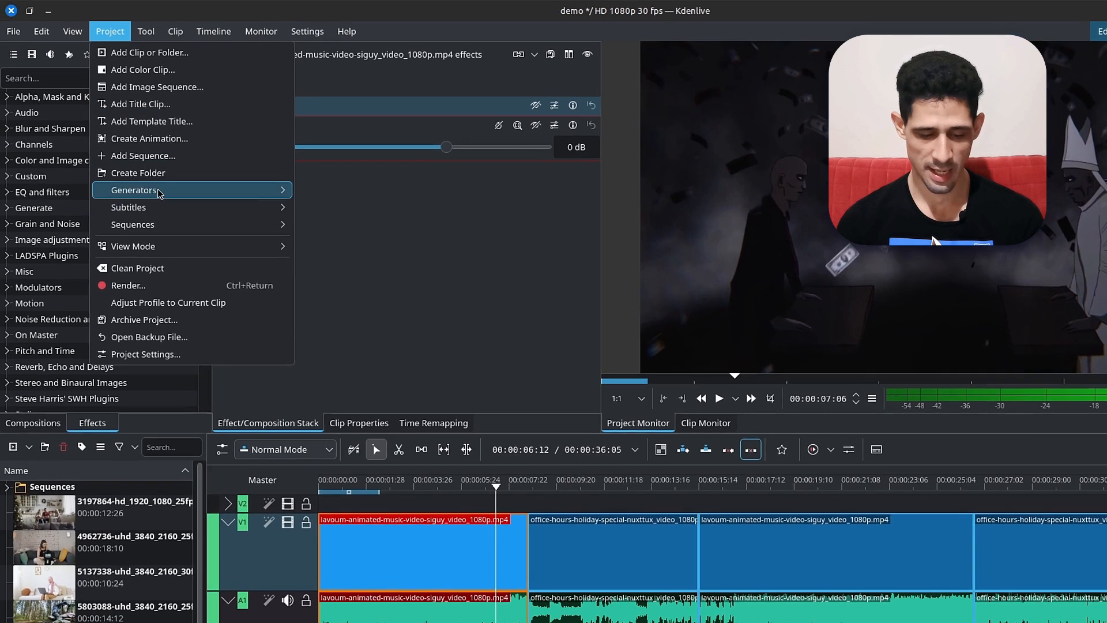
{"action": "left_click", "coordinate": [195, 269]}
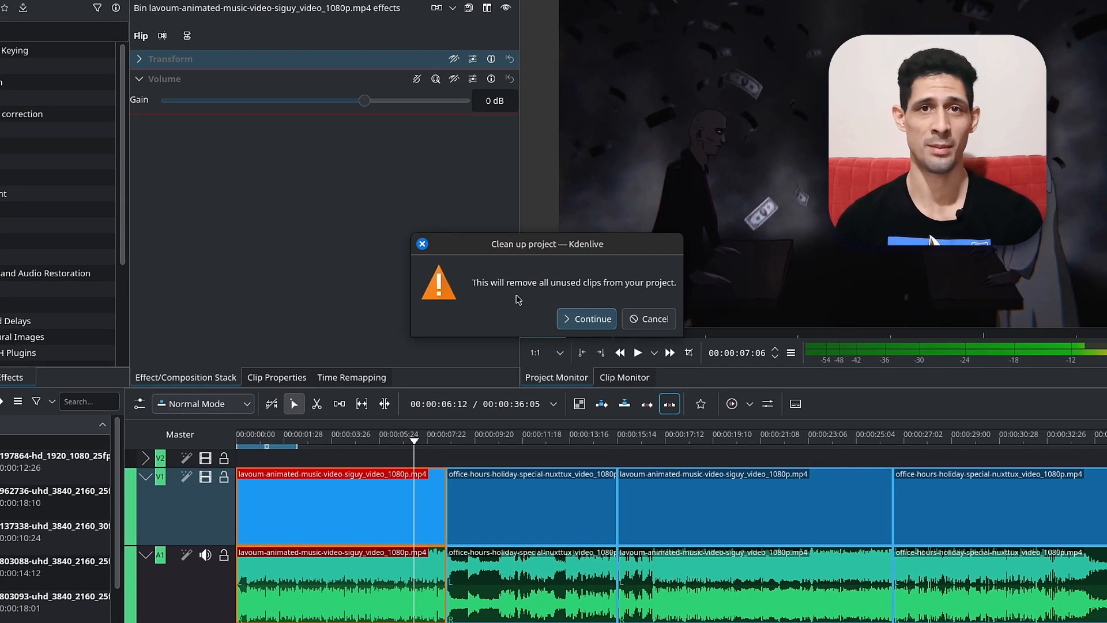
{"action": "left_click", "coordinate": [593, 318]}
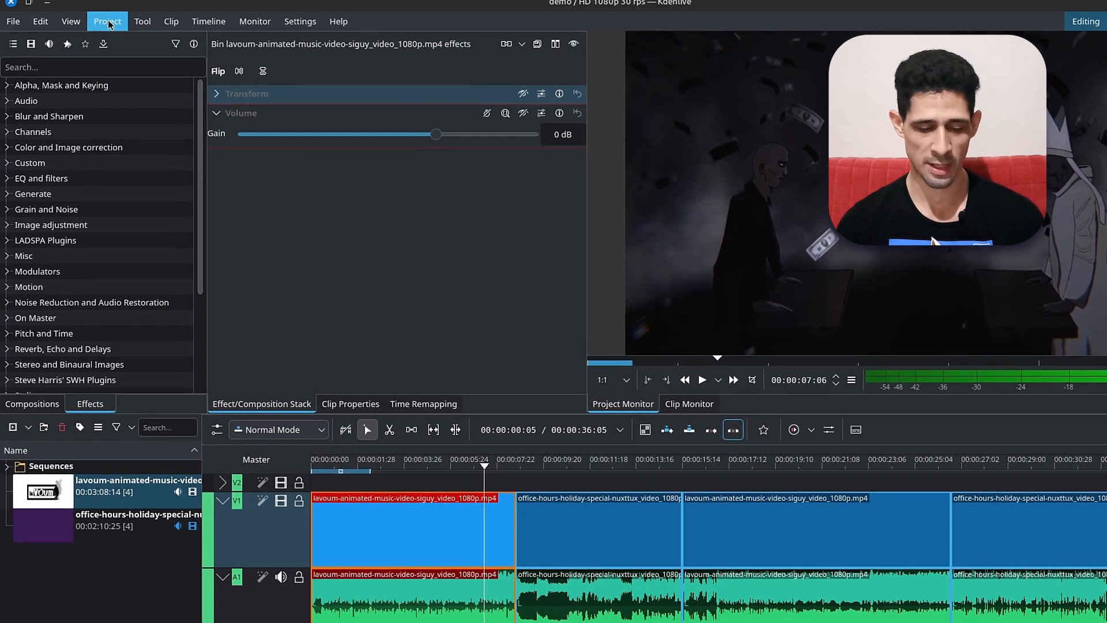
Step: Set up archiving the project to /home/i as a compressed archive, trying the zip format and settling on tar.gz
{"action": "left_click", "coordinate": [100, 1]}
{"action": "left_click", "coordinate": [208, 327]}
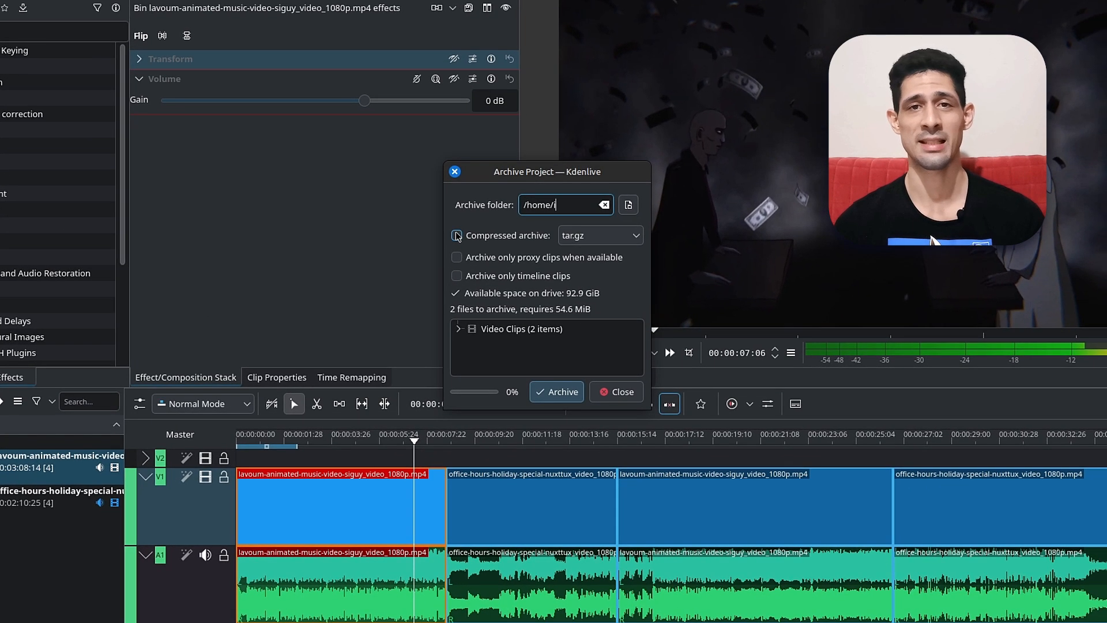
{"action": "left_click", "coordinate": [539, 282]}
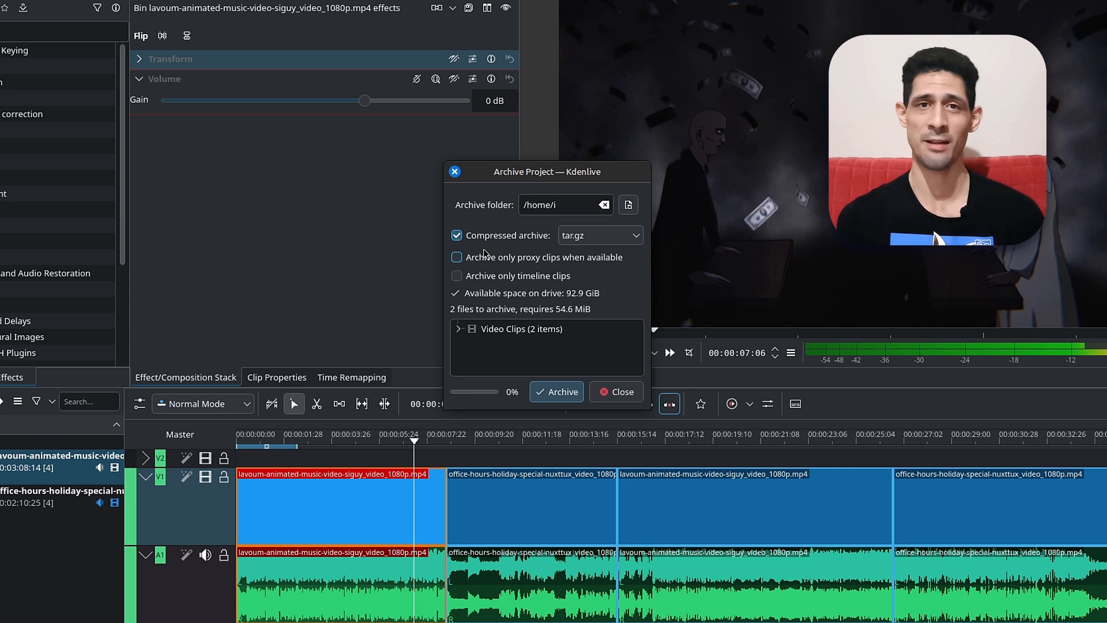
{"action": "left_click", "coordinate": [585, 238]}
{"action": "left_click", "coordinate": [584, 275]}
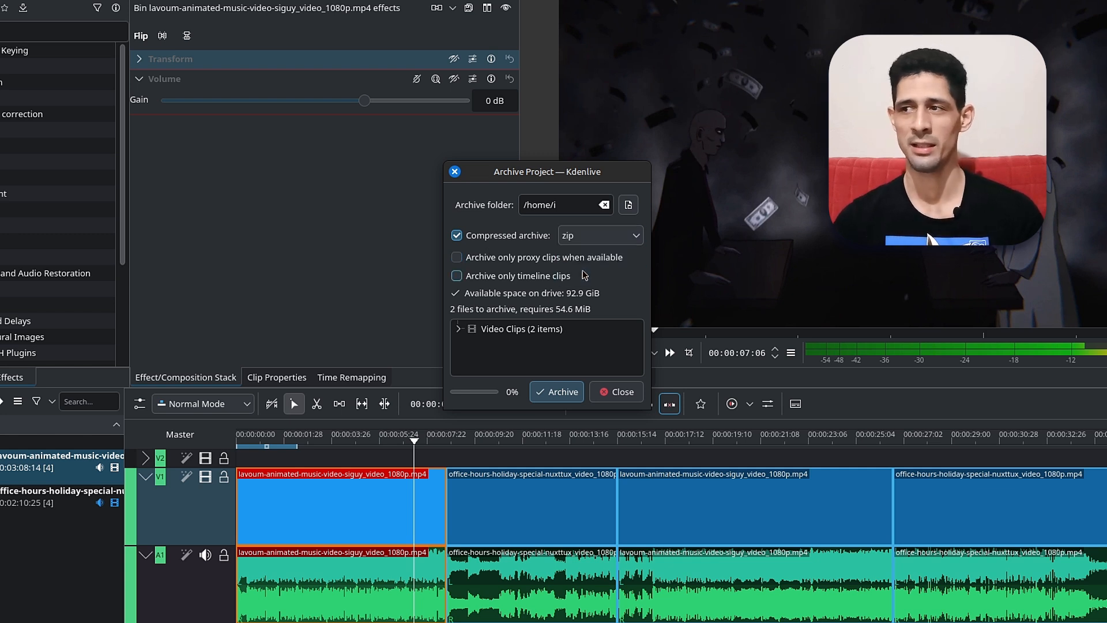
{"action": "left_click", "coordinate": [604, 236]}
{"action": "left_click", "coordinate": [609, 253]}
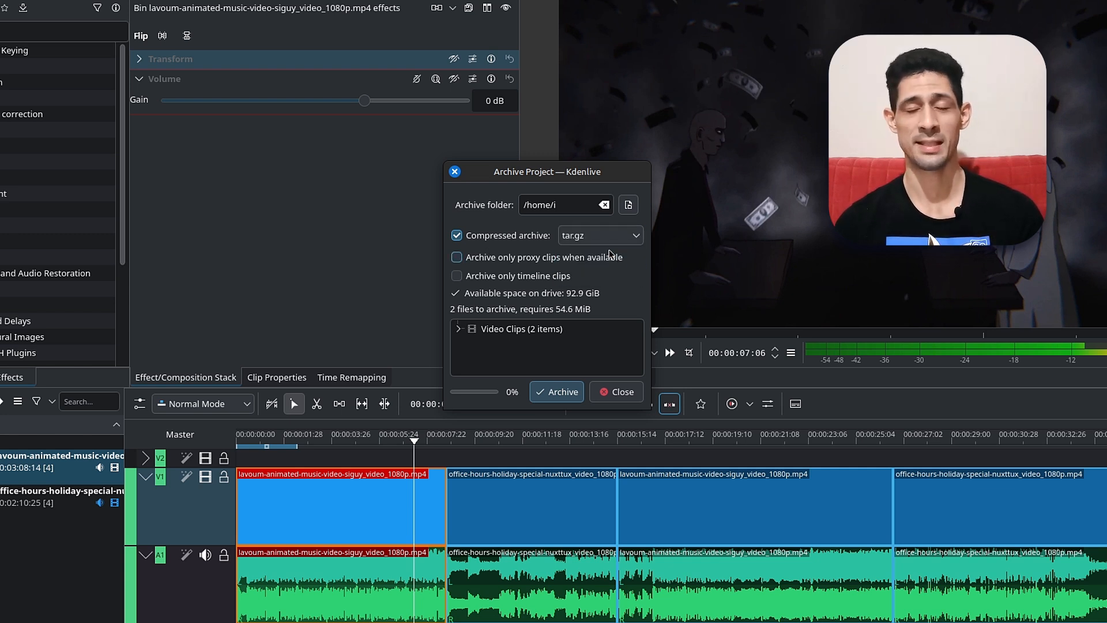
Step: Review the video clips included in the archive and archive the project, overwriting the existing demo.tar.gz
{"action": "left_click", "coordinate": [459, 329]}
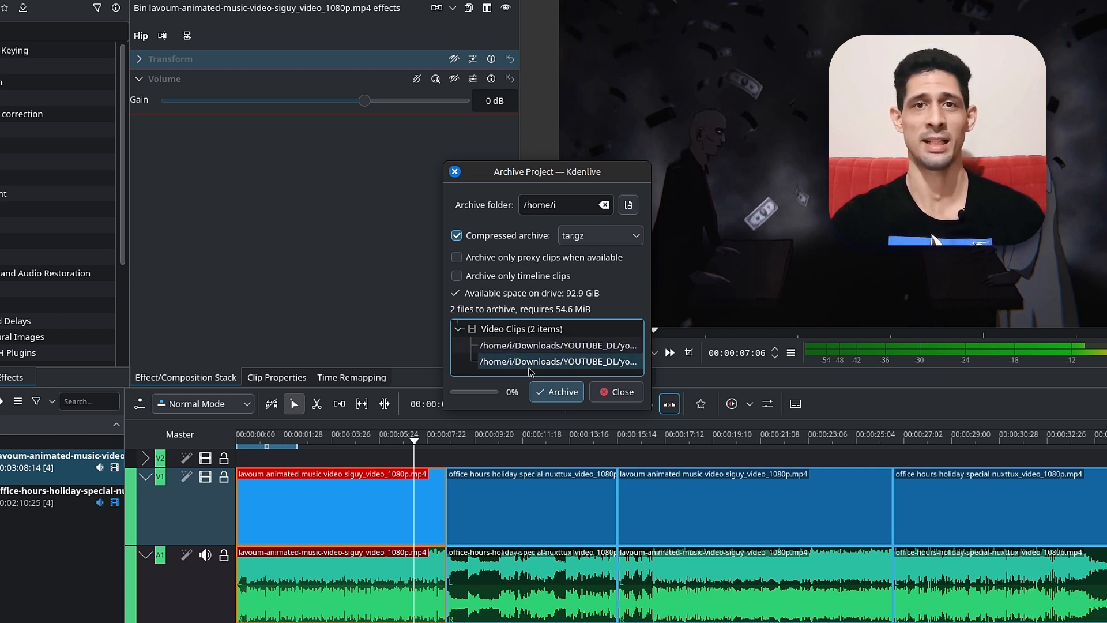
{"action": "left_click", "coordinate": [460, 330]}
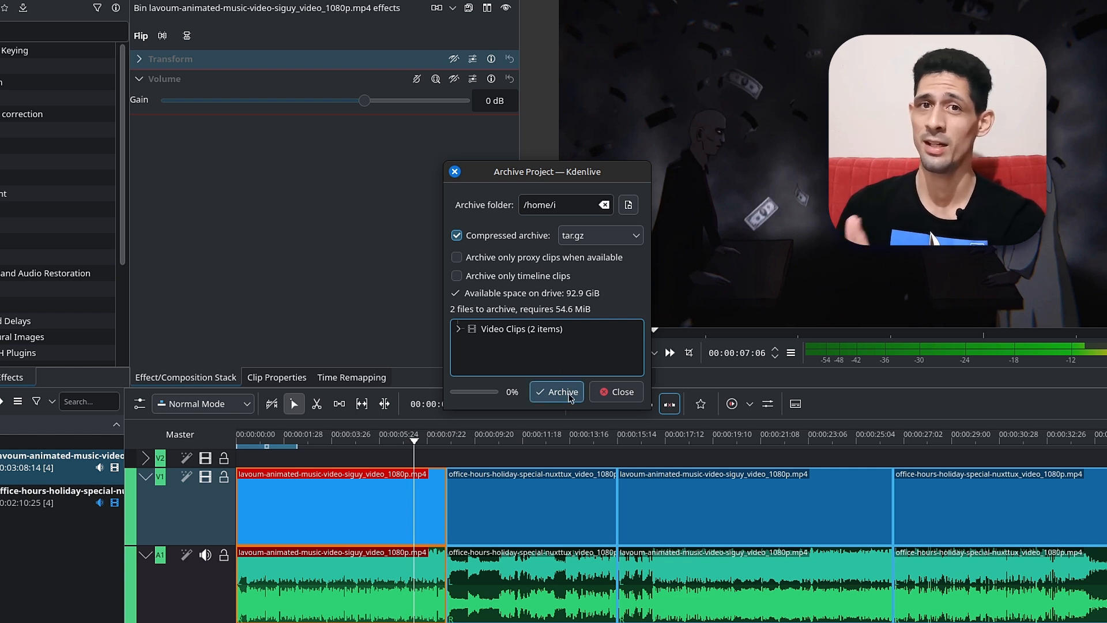
{"action": "left_click", "coordinate": [569, 398]}
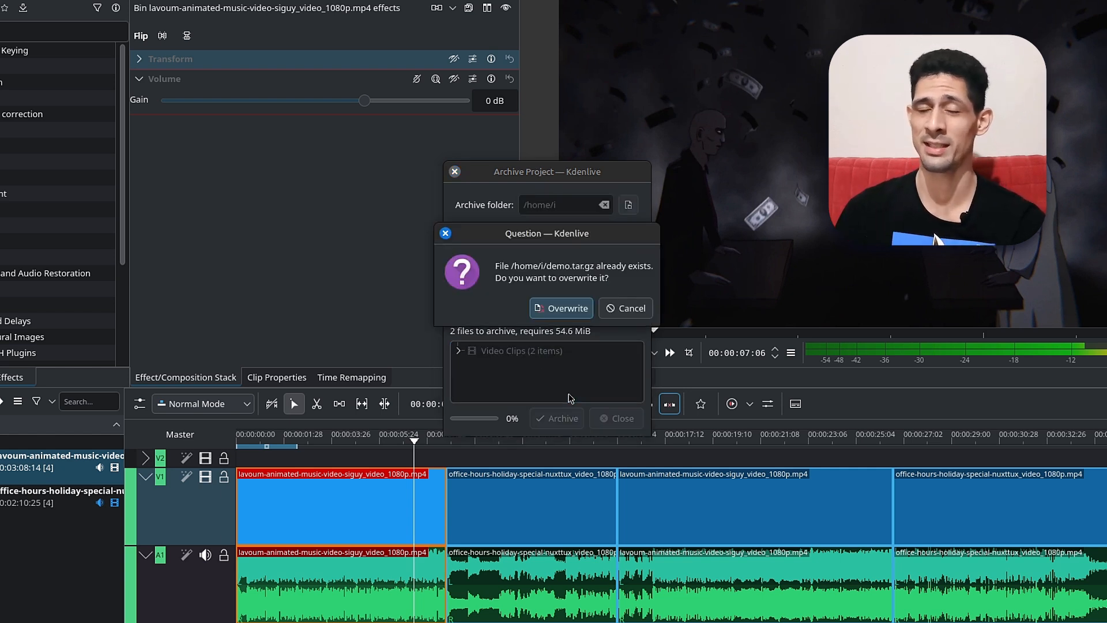
{"action": "left_click", "coordinate": [575, 309]}
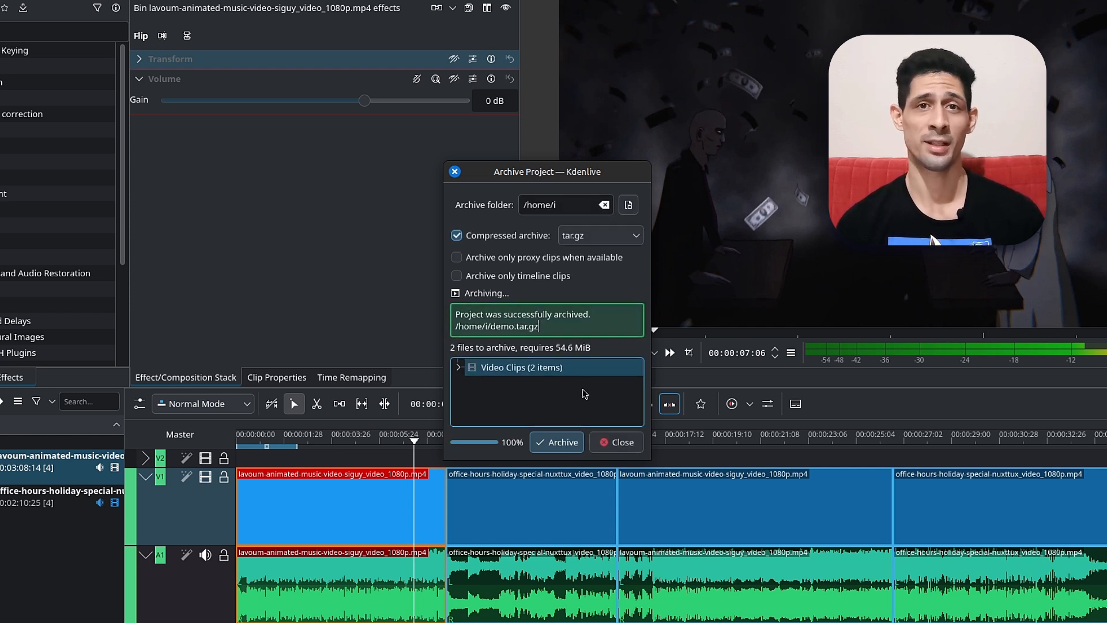
{"action": "left_click", "coordinate": [616, 442]}
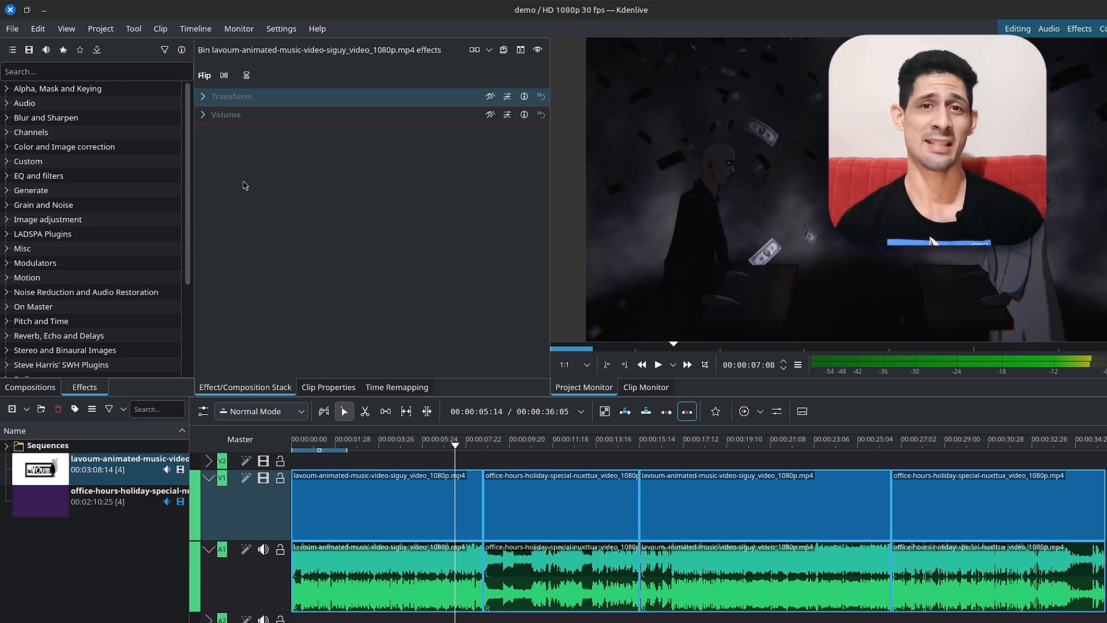
Step: Show the Library with its reusable assets in the workspace
{"action": "left_click", "coordinate": [67, 29]}
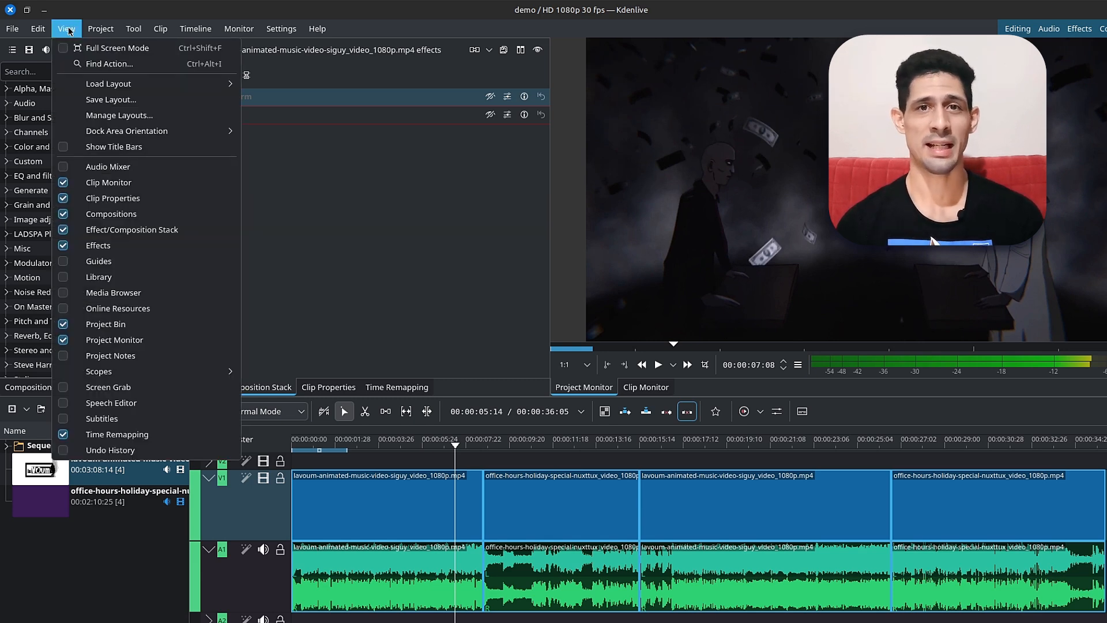
{"action": "left_click", "coordinate": [147, 278]}
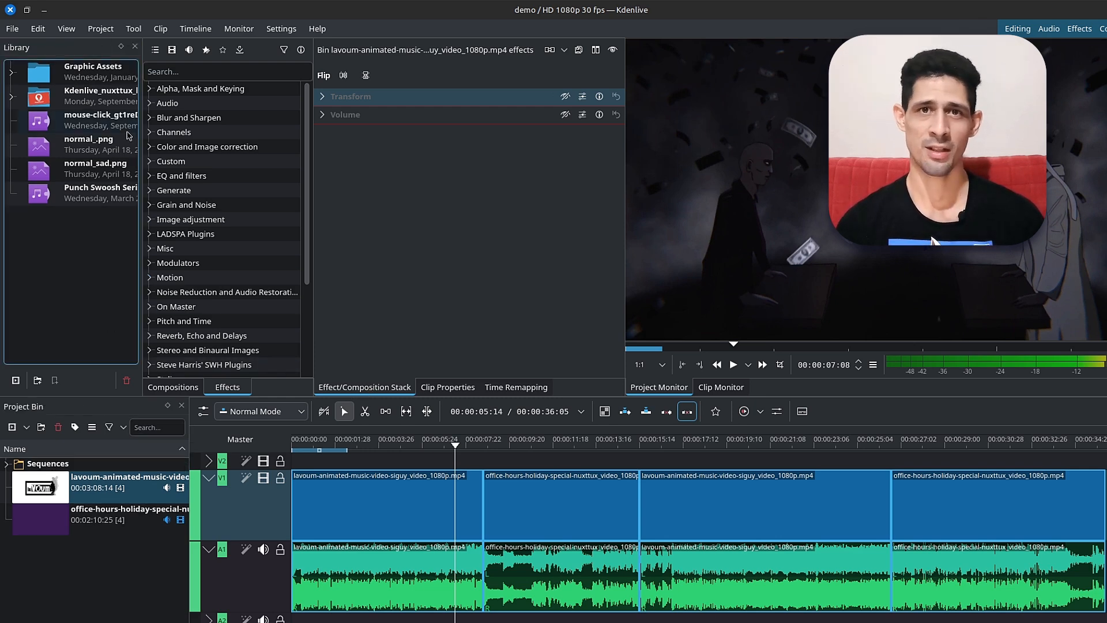
Step: Dock the Library together with the Effect/Composition Stack and bring the effect stack to the front
{"action": "left_click_drag", "start_coordinate": [79, 56], "coordinate": [369, 116]}
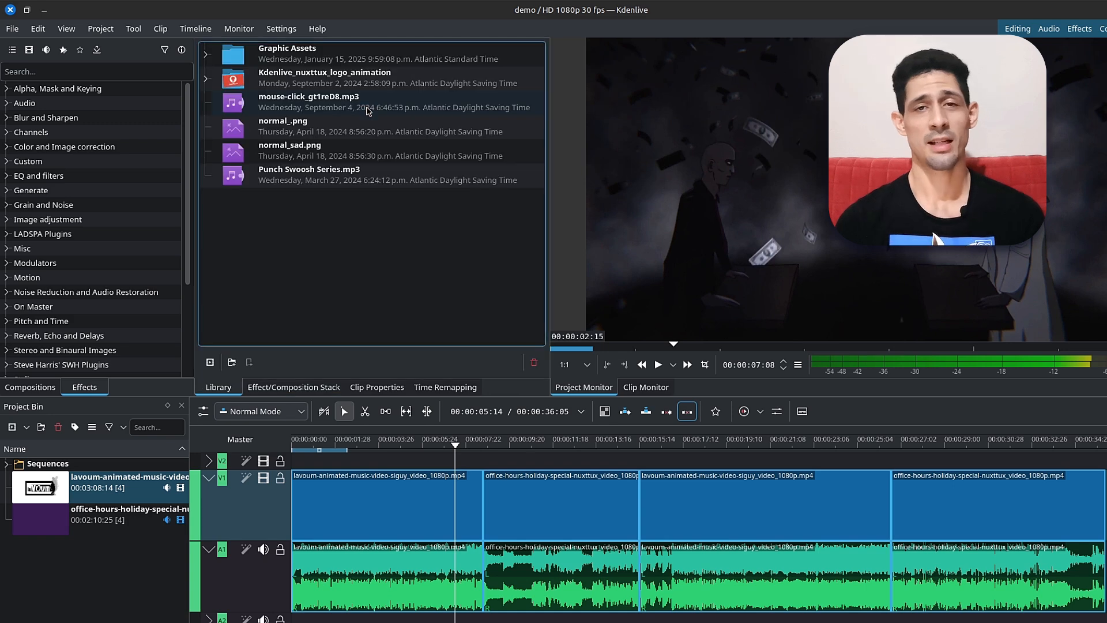
{"action": "left_click", "coordinate": [278, 386]}
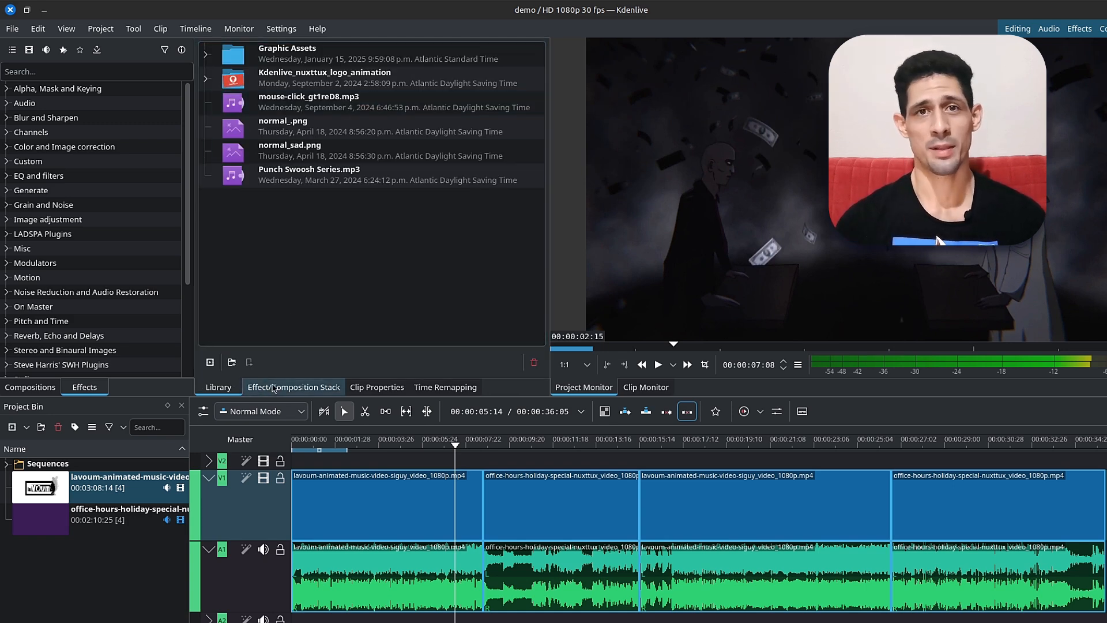
Step: Switch to the file manager and open the library folder inside the kdenlive data folder
{"action": "key", "text": "alt+Tab"}
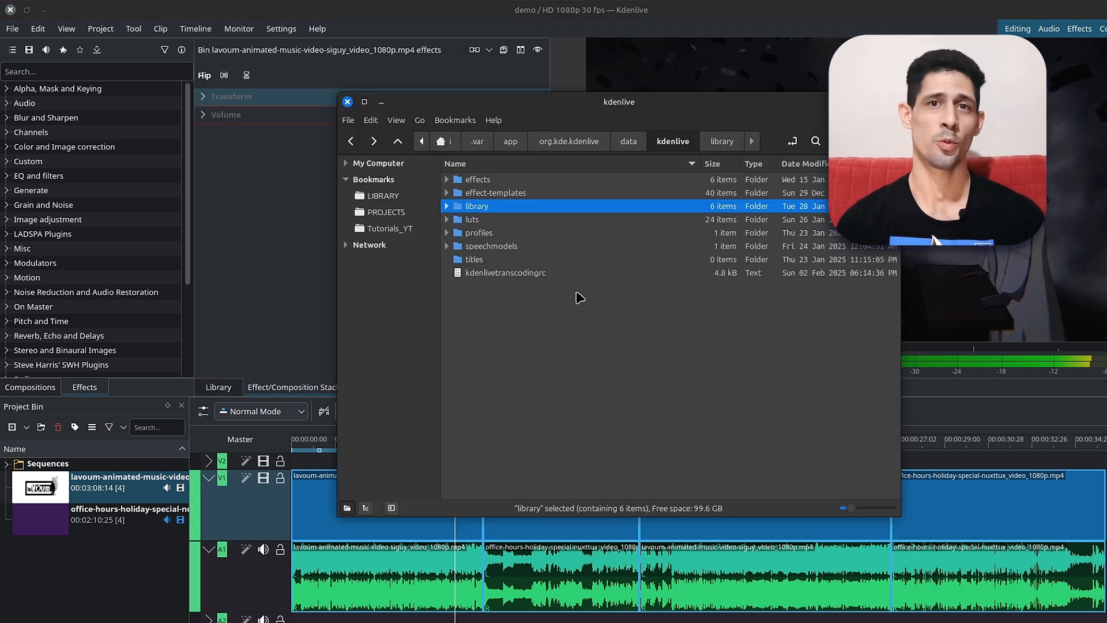
{"action": "double_click", "coordinate": [482, 209]}
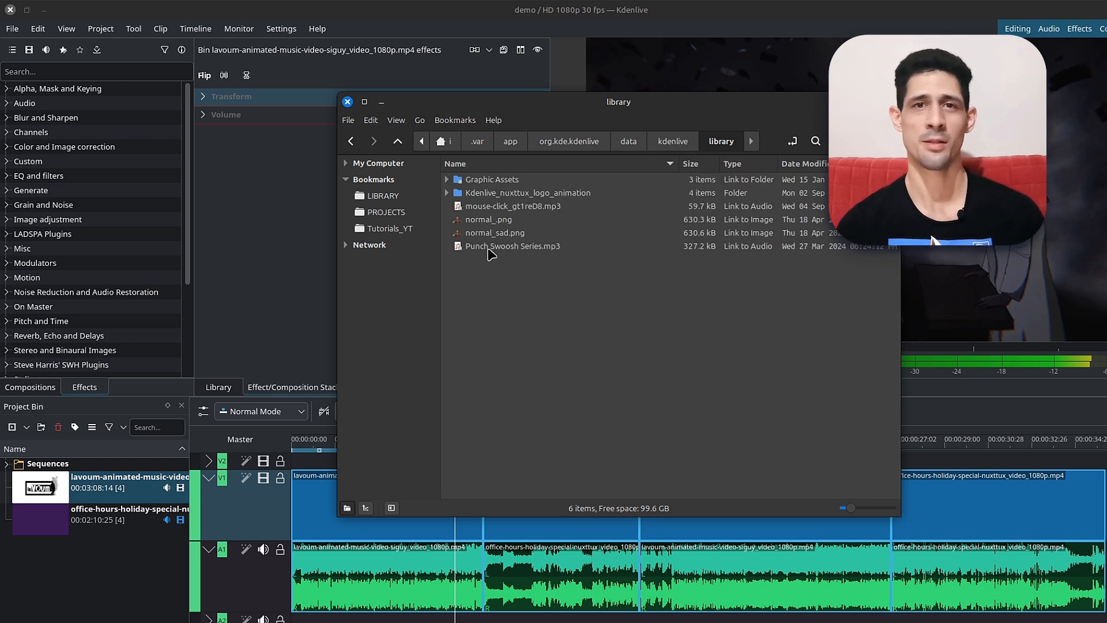
Step: Try turning off the default library folder in the Environment configuration's default folders, and turn it back on
{"action": "left_click", "coordinate": [275, 28]}
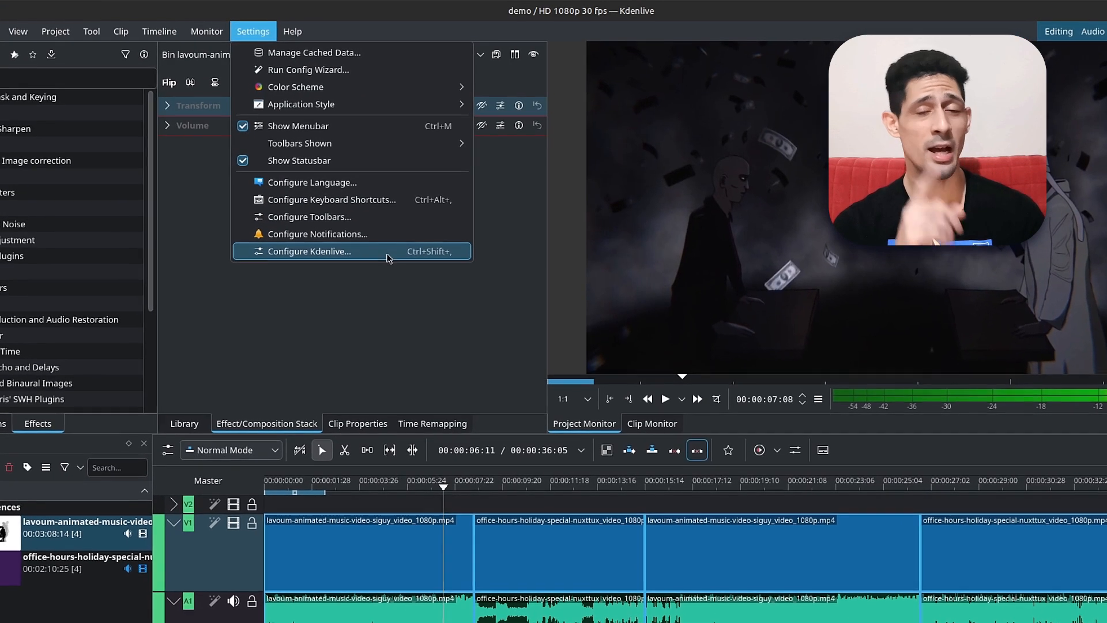
{"action": "left_click", "coordinate": [404, 232]}
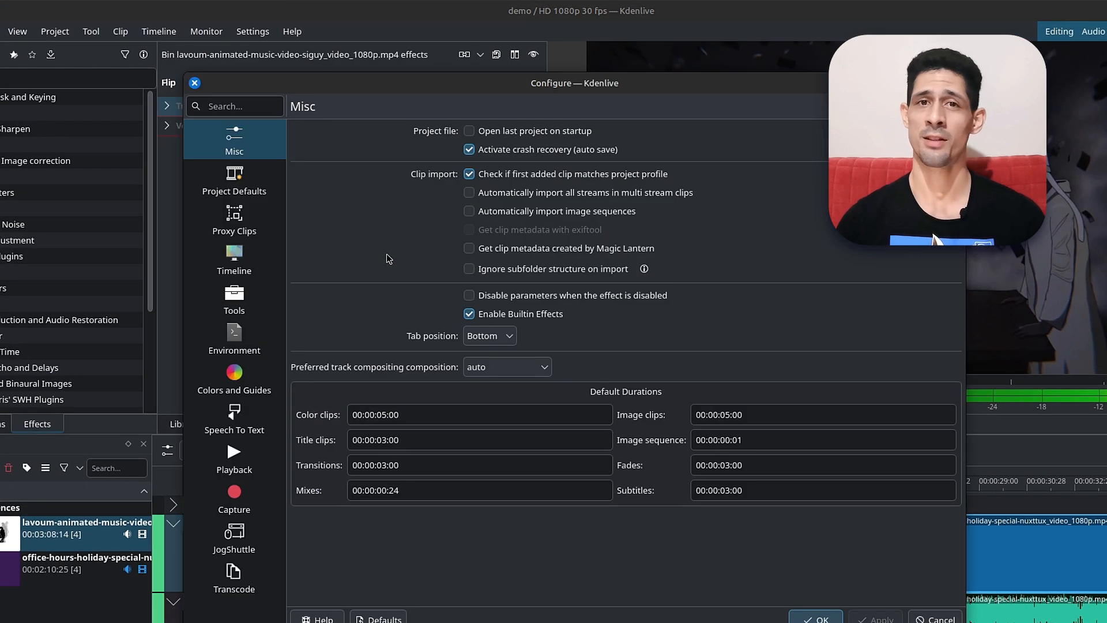
{"action": "left_click", "coordinate": [240, 338]}
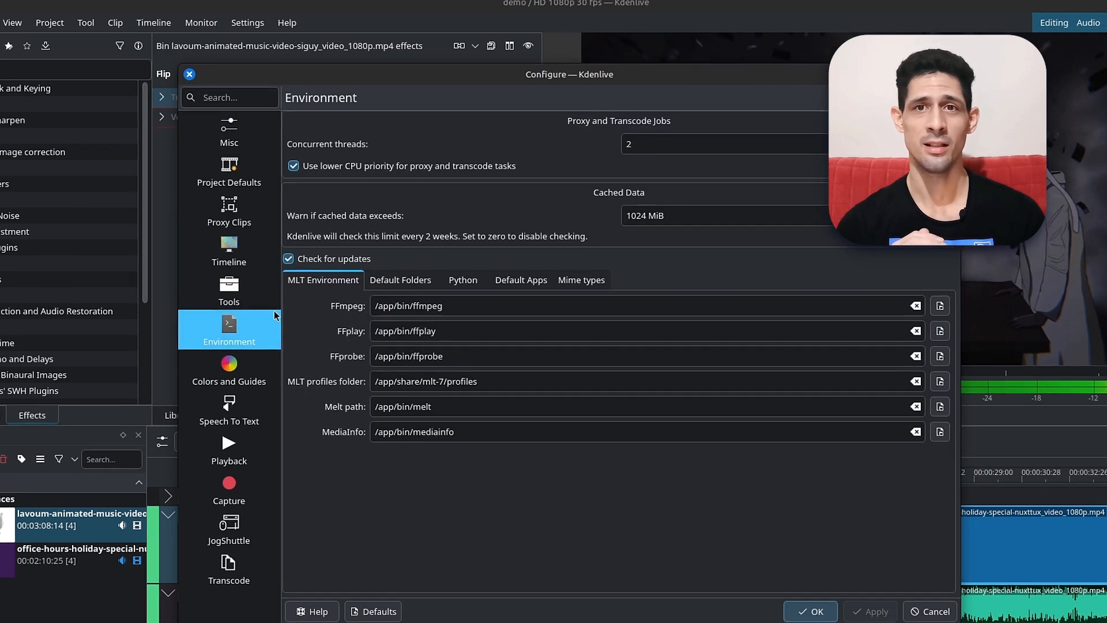
{"action": "left_click", "coordinate": [403, 294]}
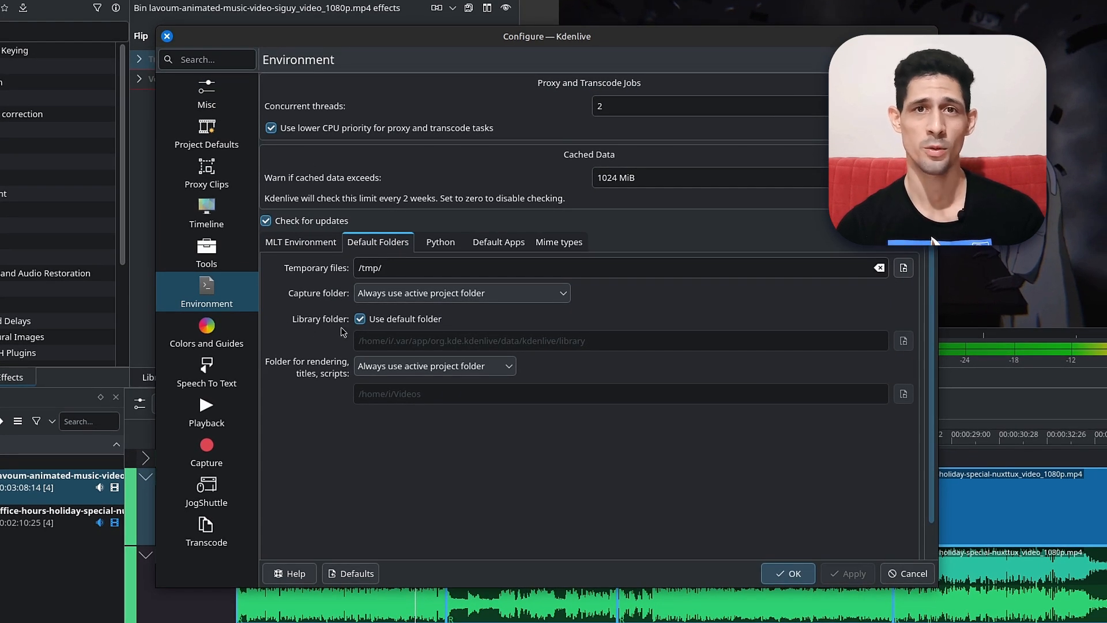
{"action": "left_click", "coordinate": [360, 319]}
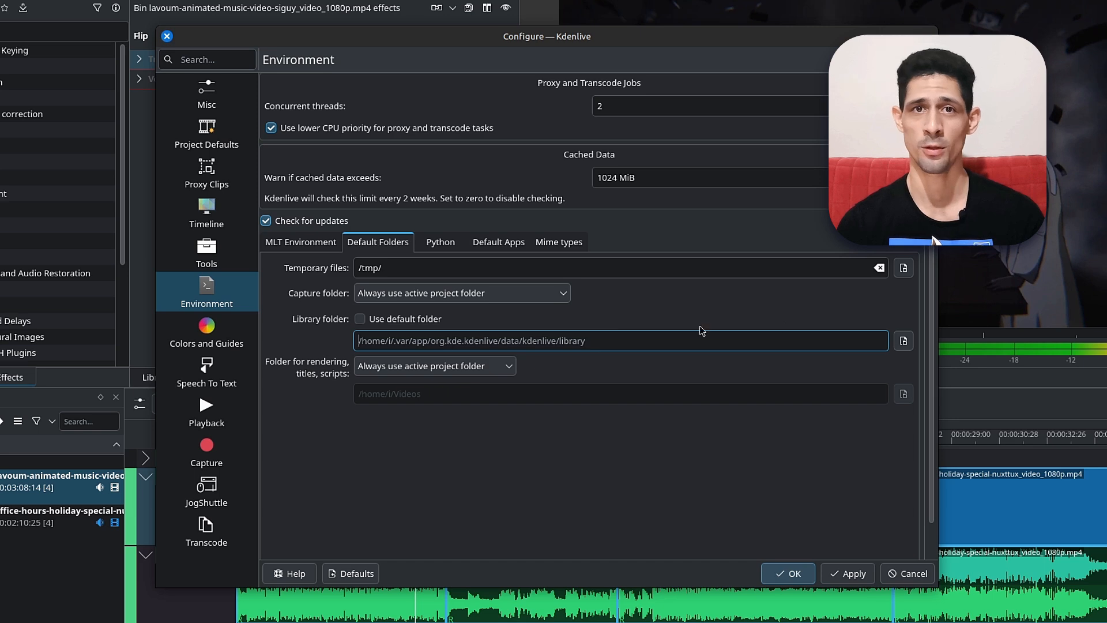
{"action": "left_click", "coordinate": [849, 576]}
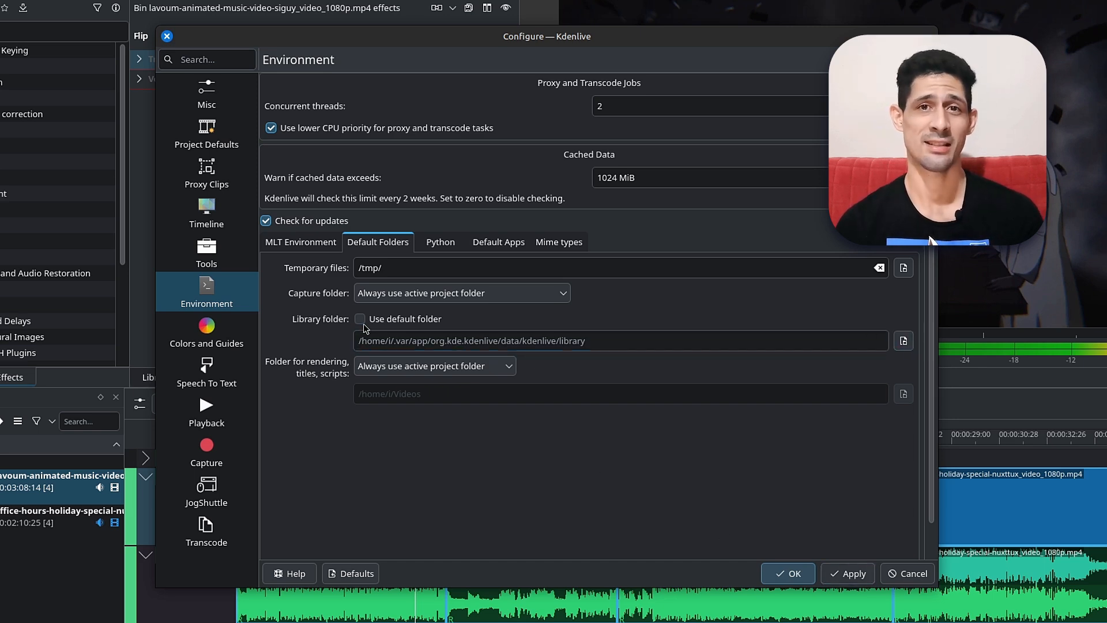
{"action": "left_click", "coordinate": [360, 319]}
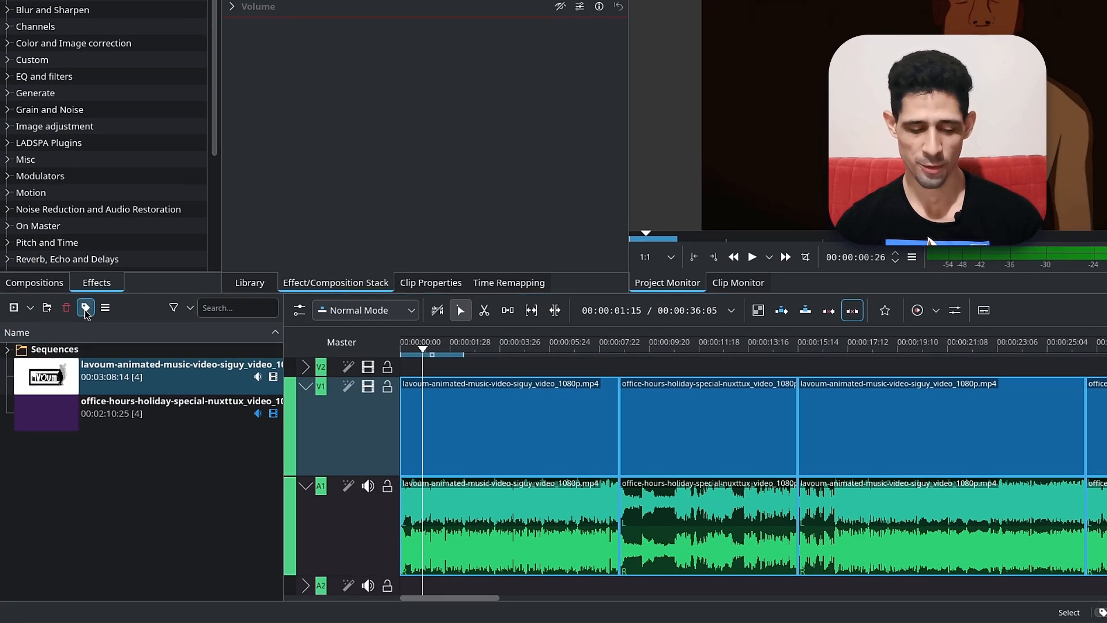
Step: Show the bin's tag colours and tag the lavoum-animated-music-video clip Blue and the office-hours-holiday-special clip Cyan
{"action": "left_click", "coordinate": [86, 308]}
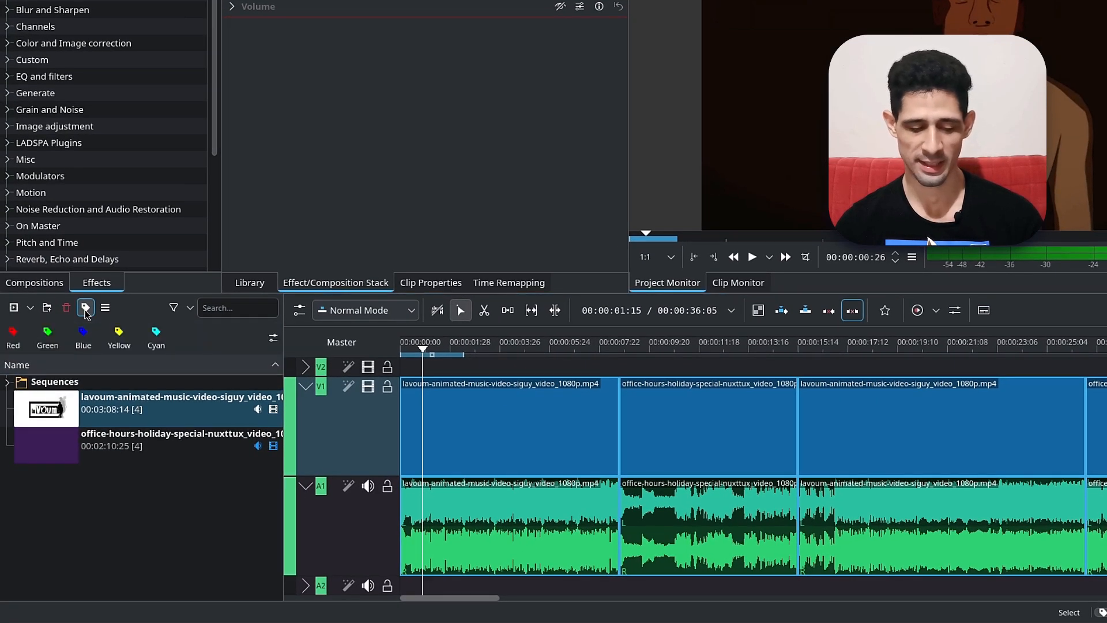
{"action": "left_click", "coordinate": [84, 339]}
{"action": "left_click", "coordinate": [65, 460]}
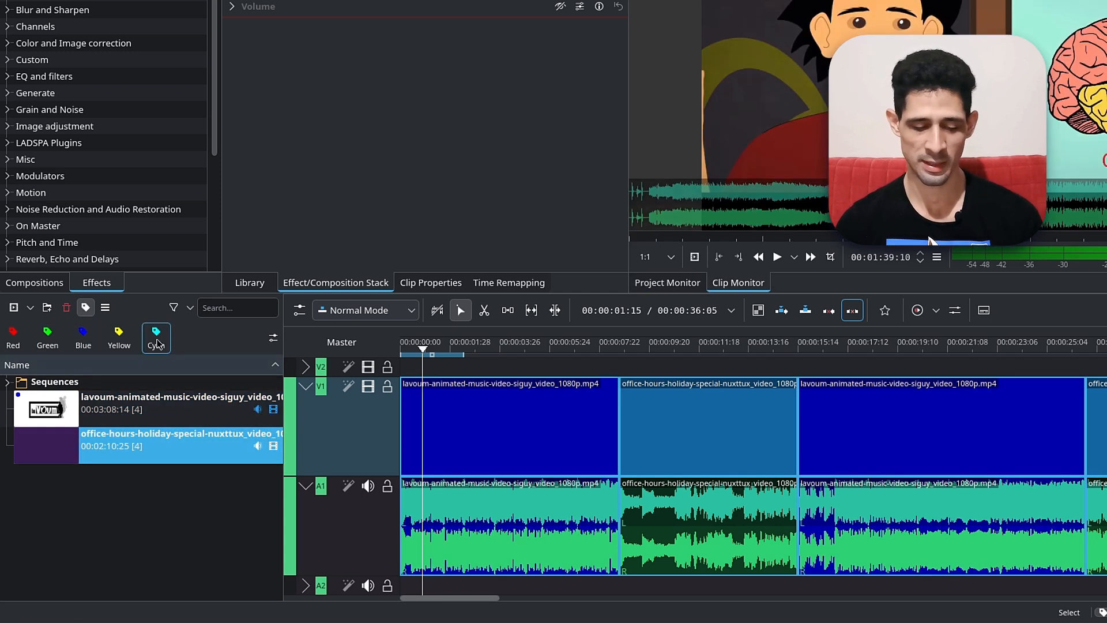
{"action": "left_click", "coordinate": [155, 337]}
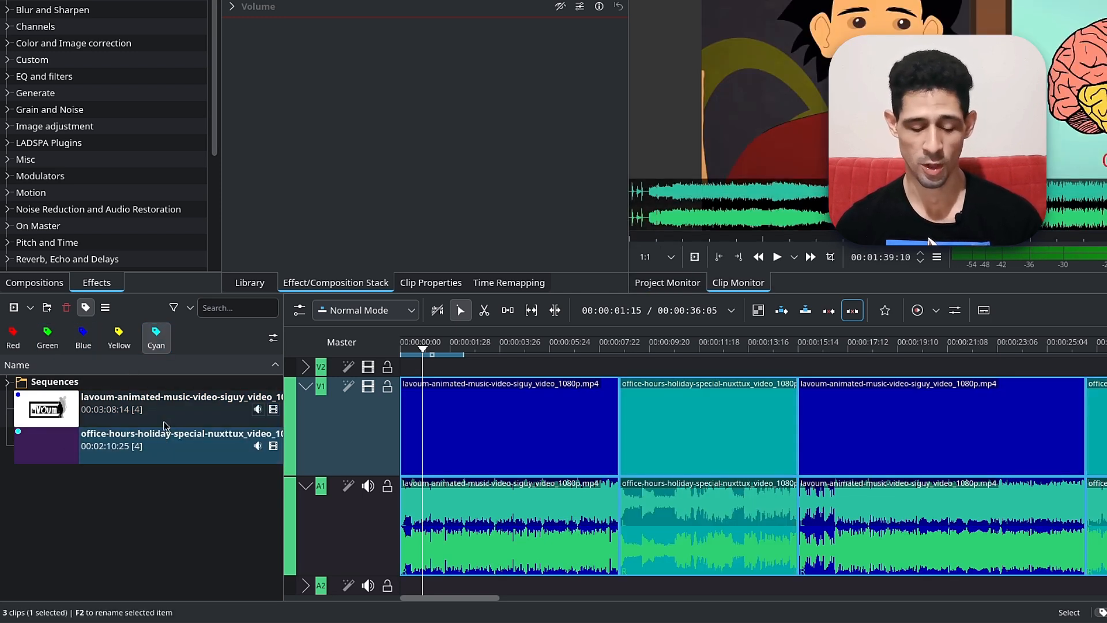
Step: Replace the office-hours-holiday-special clip's Cyan tag with Yellow and hide the bin's tag colours
{"action": "left_click", "coordinate": [119, 337]}
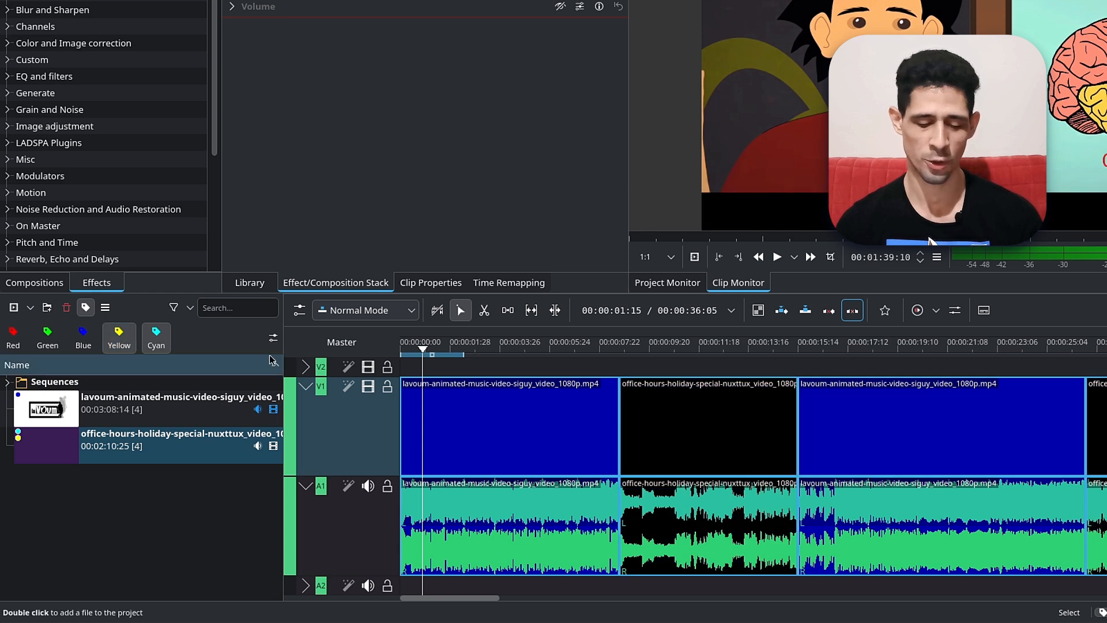
{"action": "left_click", "coordinate": [152, 337]}
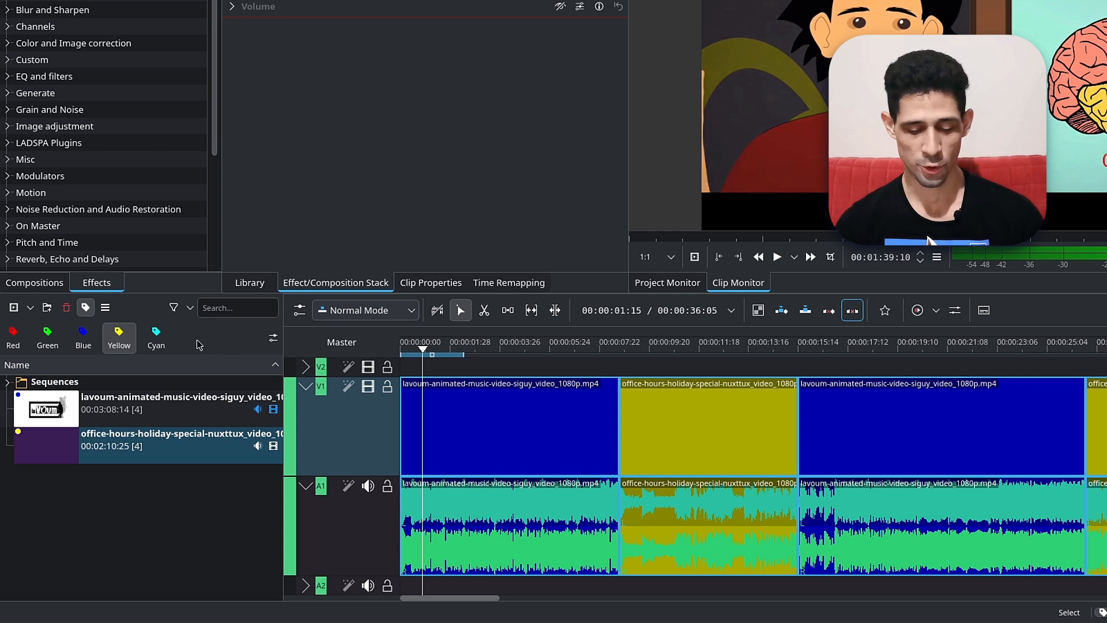
{"action": "left_click", "coordinate": [86, 309]}
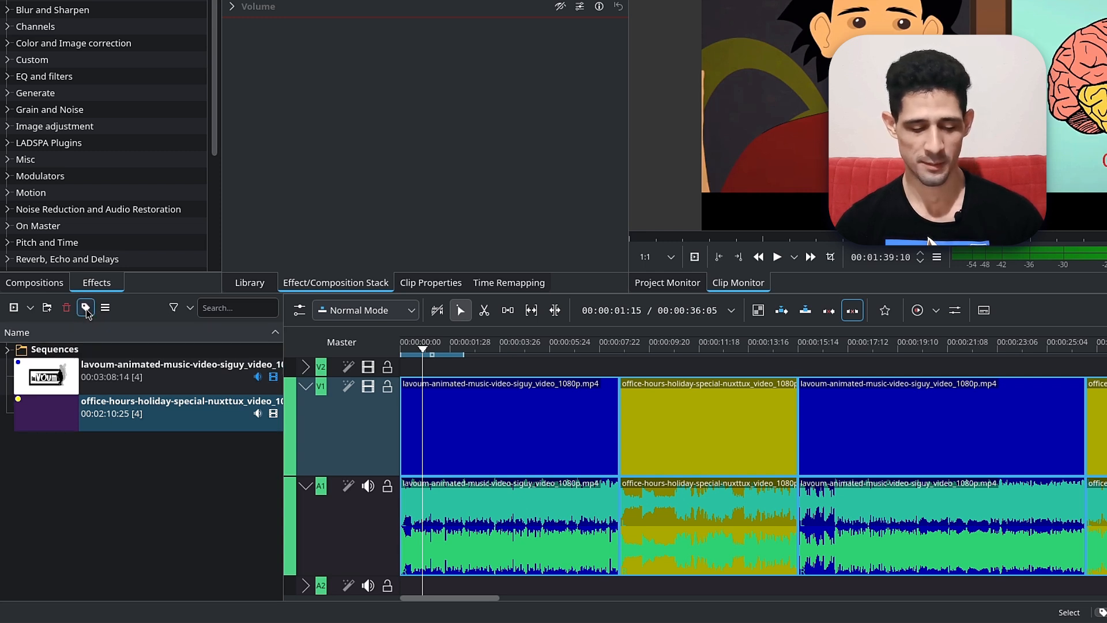
Step: Look through the bin's display options and enable Show Video Preview in Thumbnails
{"action": "left_click", "coordinate": [104, 309]}
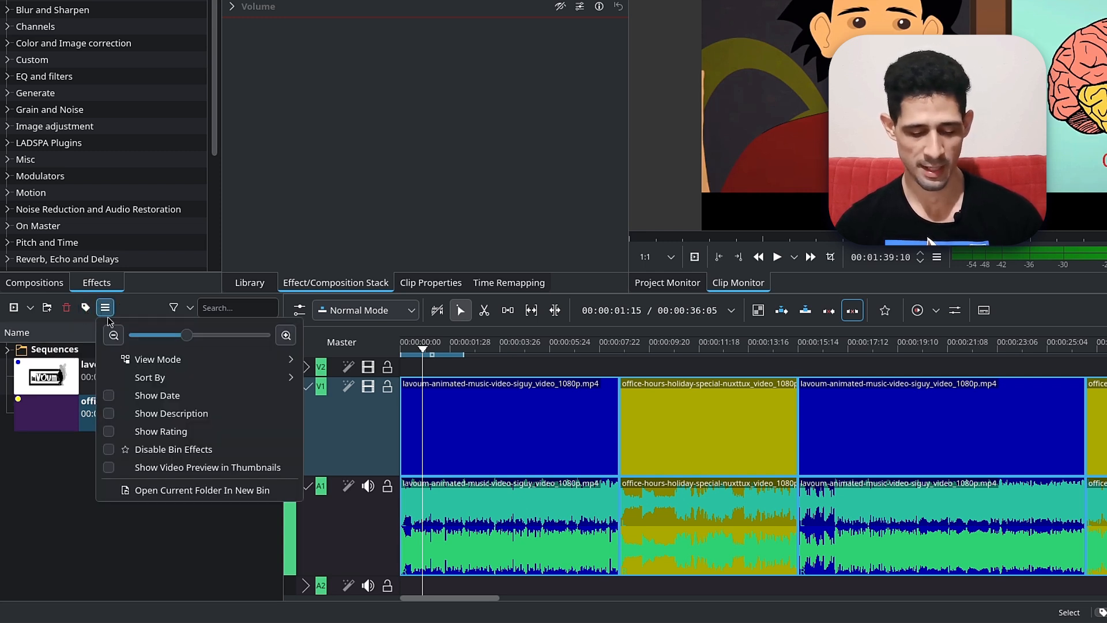
{"action": "mouse_move", "coordinate": [180, 344]}
{"action": "left_mouse_down"}
{"action": "mouse_move", "coordinate": [173, 337]}
{"action": "mouse_move", "coordinate": [209, 336]}
{"action": "mouse_move", "coordinate": [172, 336]}
{"action": "mouse_move", "coordinate": [186, 337]}
{"action": "left_mouse_up"}
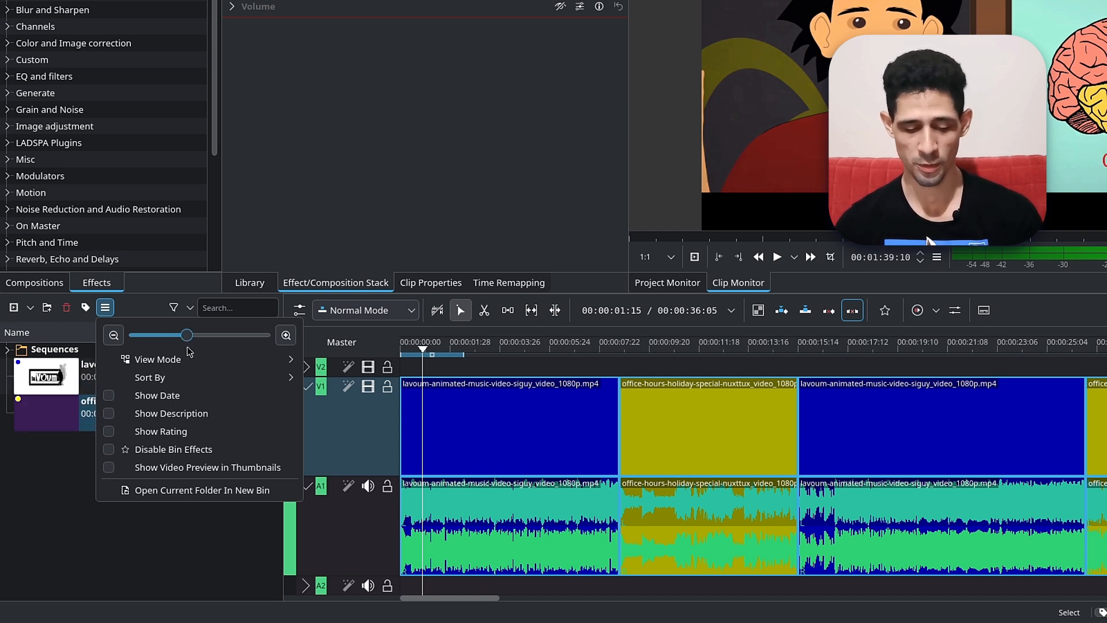
{"action": "mouse_move", "coordinate": [190, 358]}
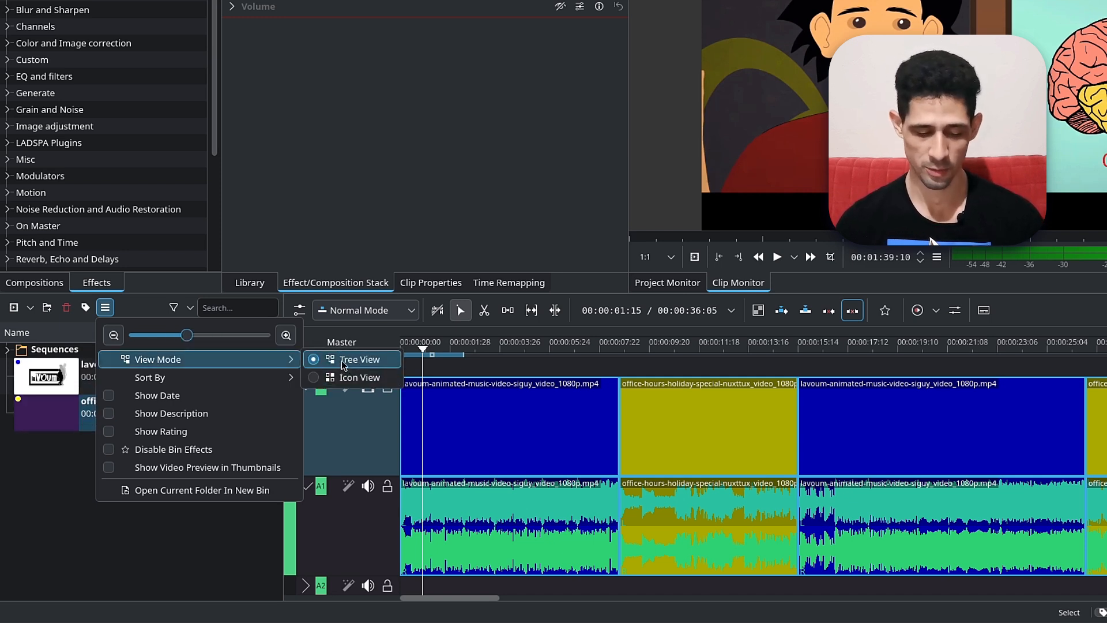
{"action": "mouse_move", "coordinate": [277, 377]}
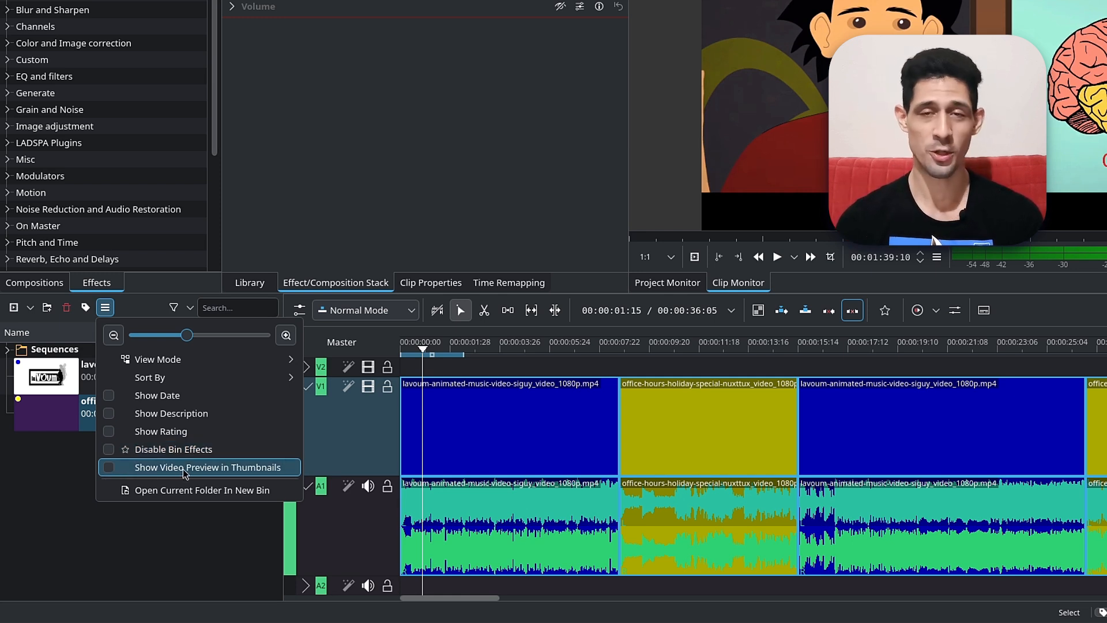
{"action": "left_click", "coordinate": [290, 471]}
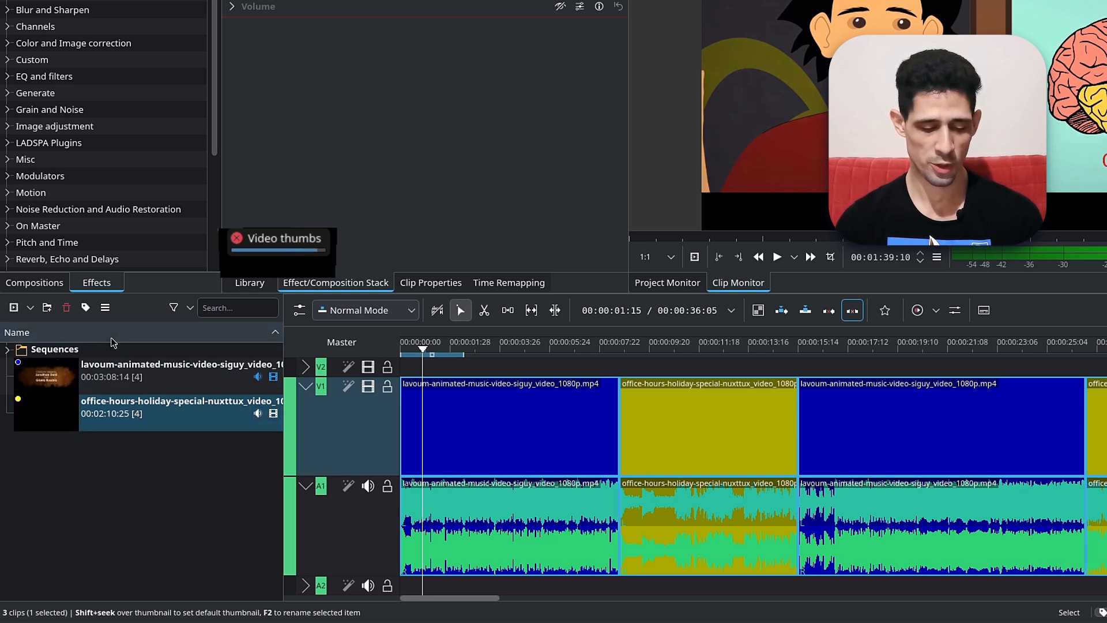
Step: Switch the project bin to Icon View and enlarge its clip thumbnails
{"action": "left_click", "coordinate": [104, 309]}
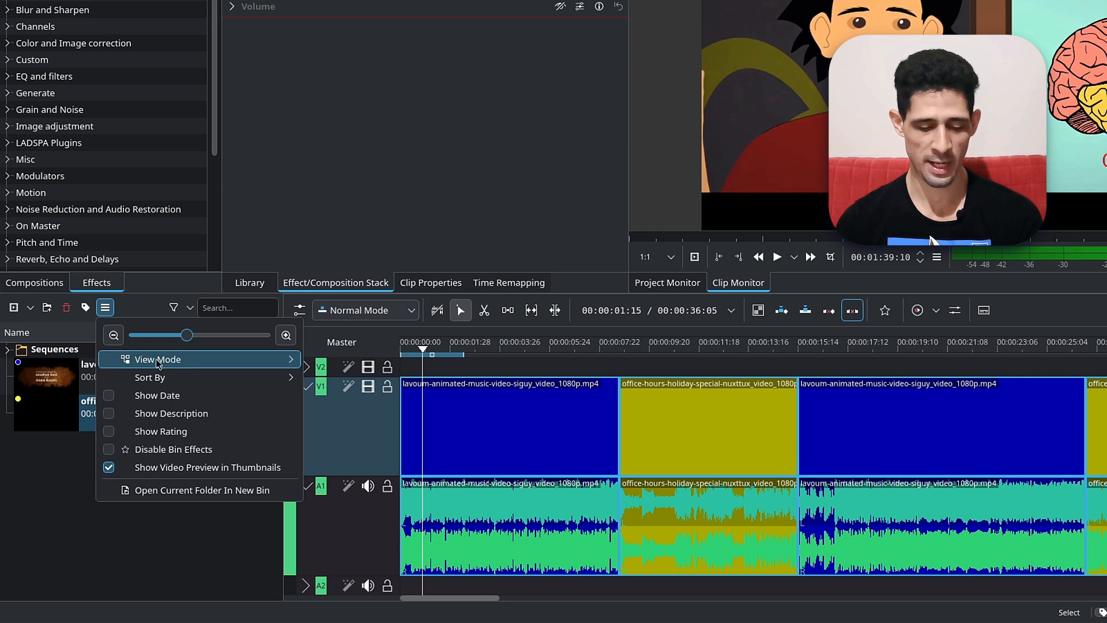
{"action": "mouse_move", "coordinate": [202, 365]}
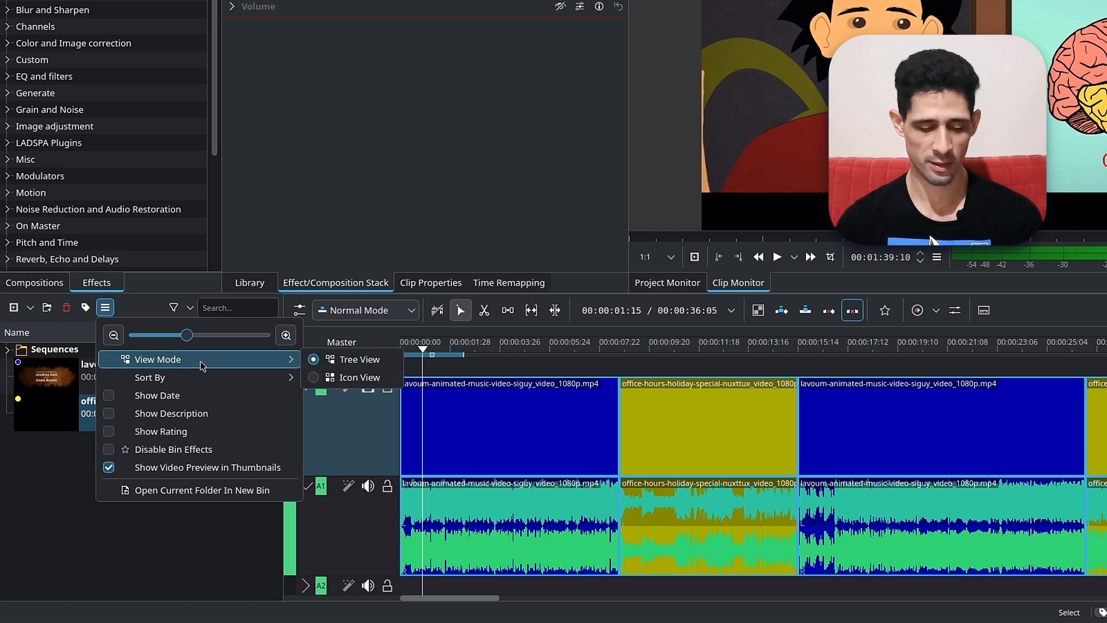
{"action": "left_click", "coordinate": [353, 377]}
{"action": "left_click", "coordinate": [125, 308]}
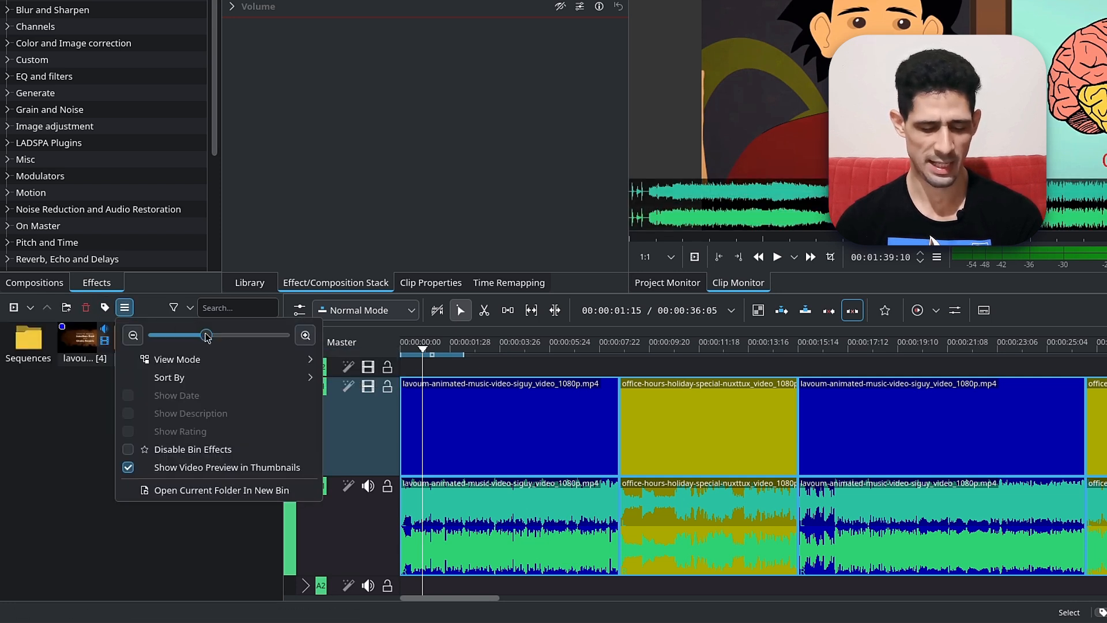
{"action": "left_click_drag", "start_coordinate": [207, 338], "coordinate": [245, 337]}
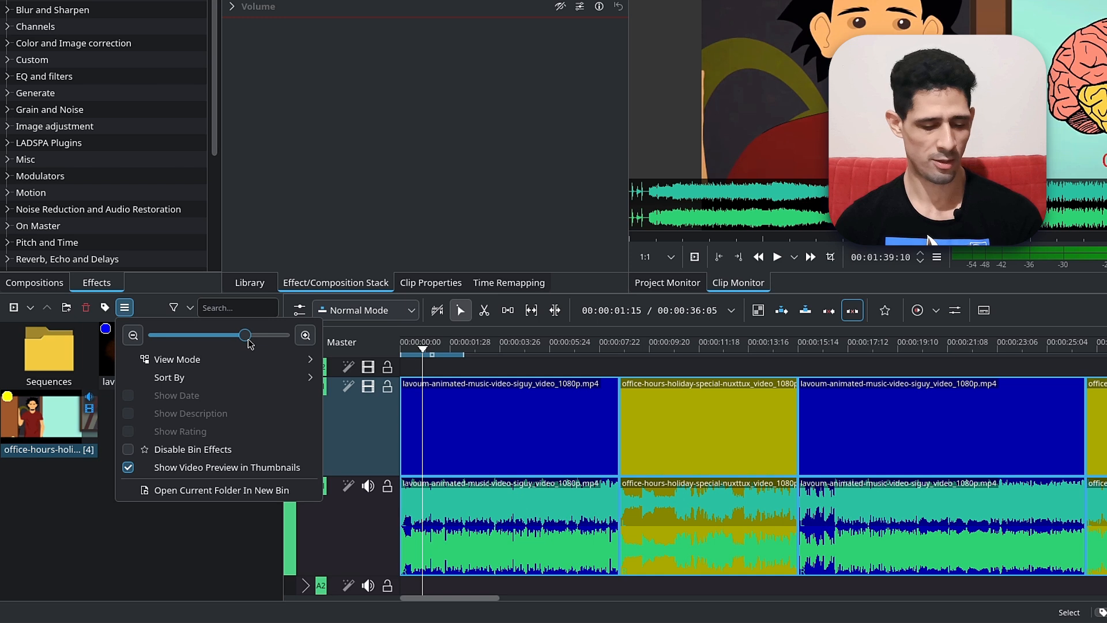
{"action": "left_click", "coordinate": [90, 500]}
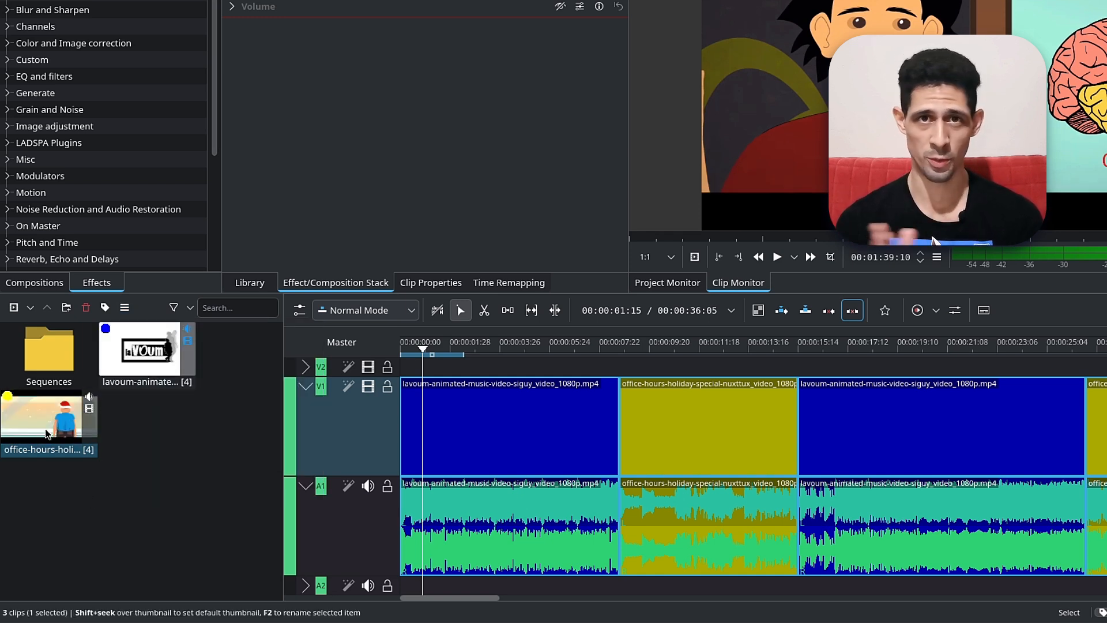
{"action": "left_click", "coordinate": [124, 307]}
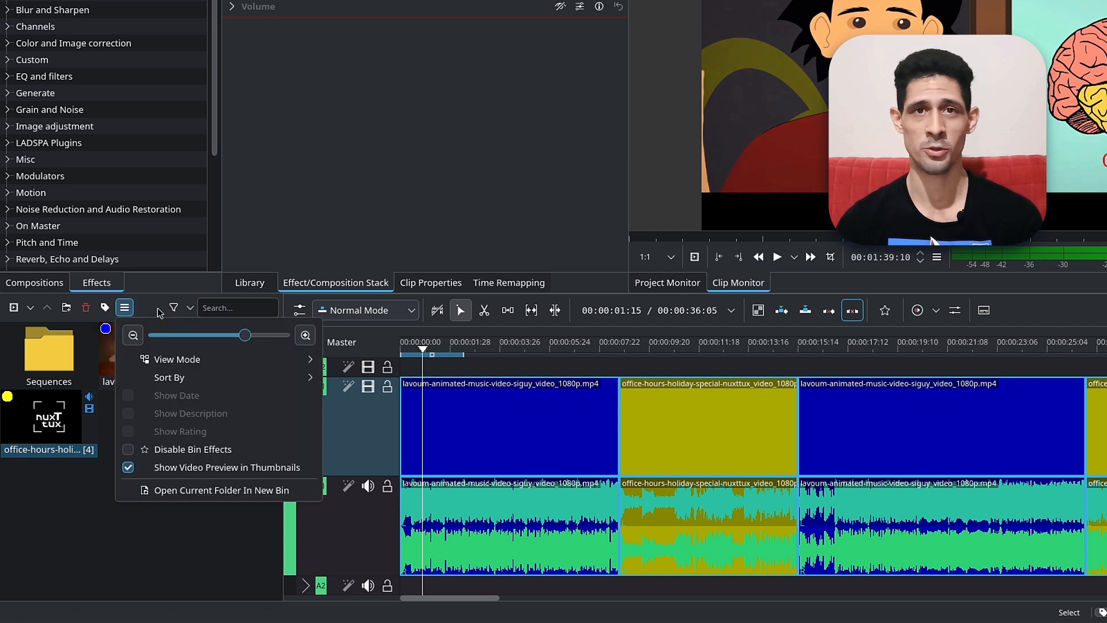
{"action": "left_click_drag", "start_coordinate": [248, 334], "coordinate": [255, 334]}
{"action": "left_click", "coordinate": [131, 312]}
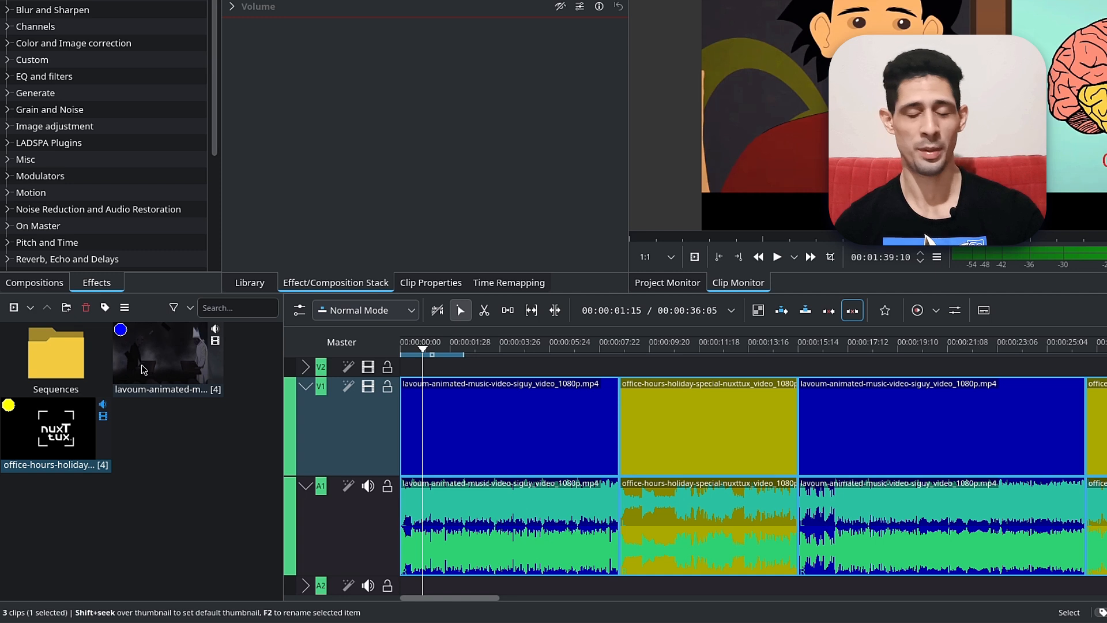
Step: Review the bin's filters by tag, star rating, usage and clip type, and activate the bin's search
{"action": "left_click", "coordinate": [125, 307]}
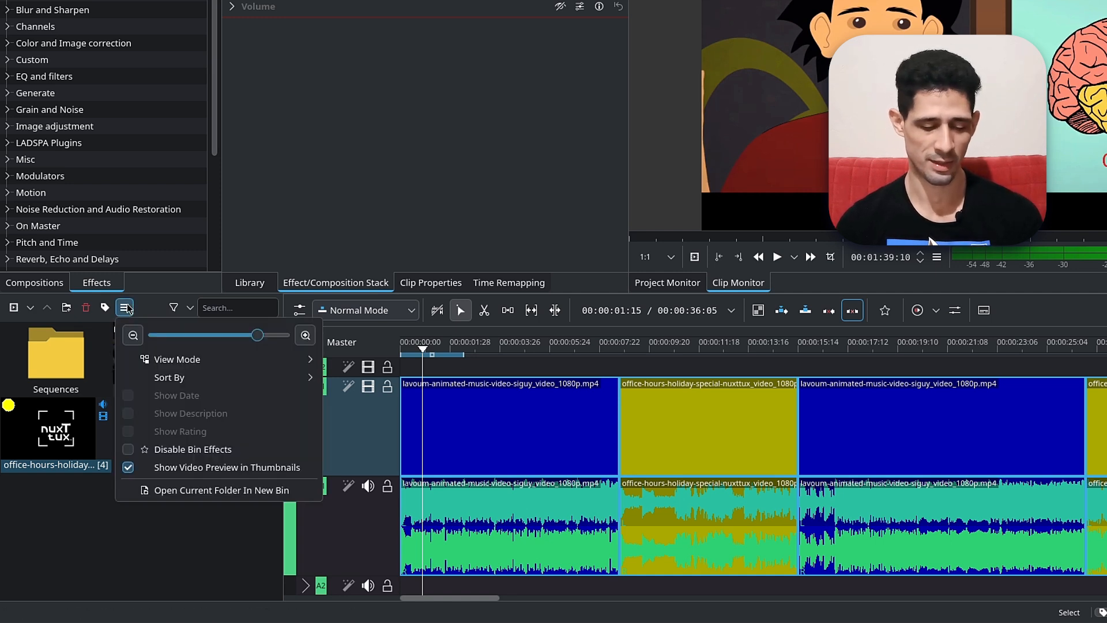
{"action": "left_click", "coordinate": [191, 310]}
{"action": "left_click", "coordinate": [190, 310]}
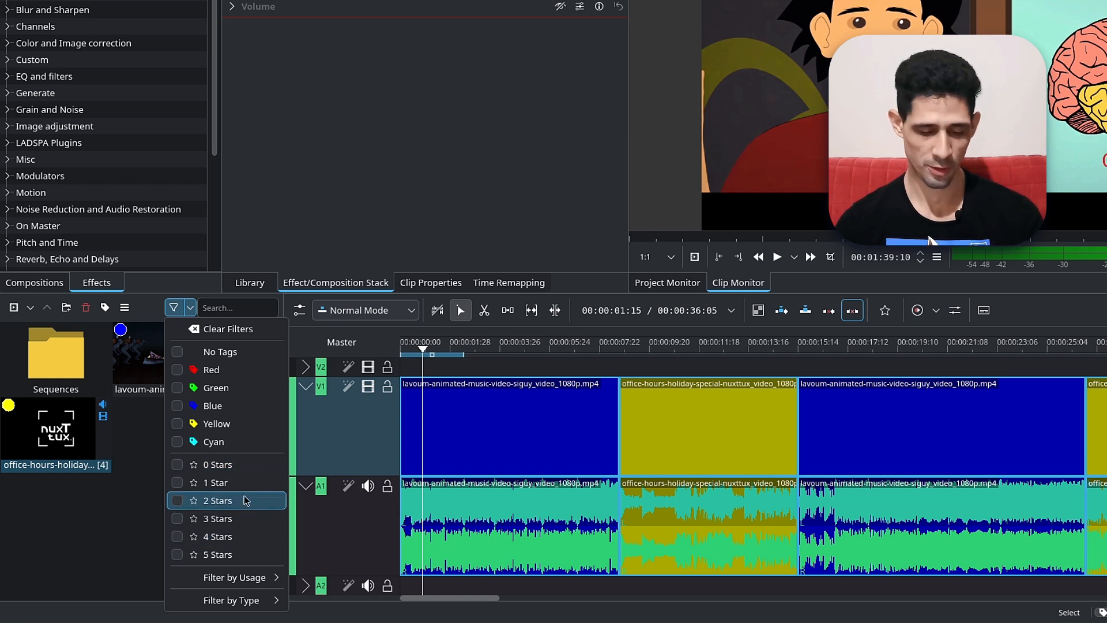
{"action": "mouse_move", "coordinate": [244, 578]}
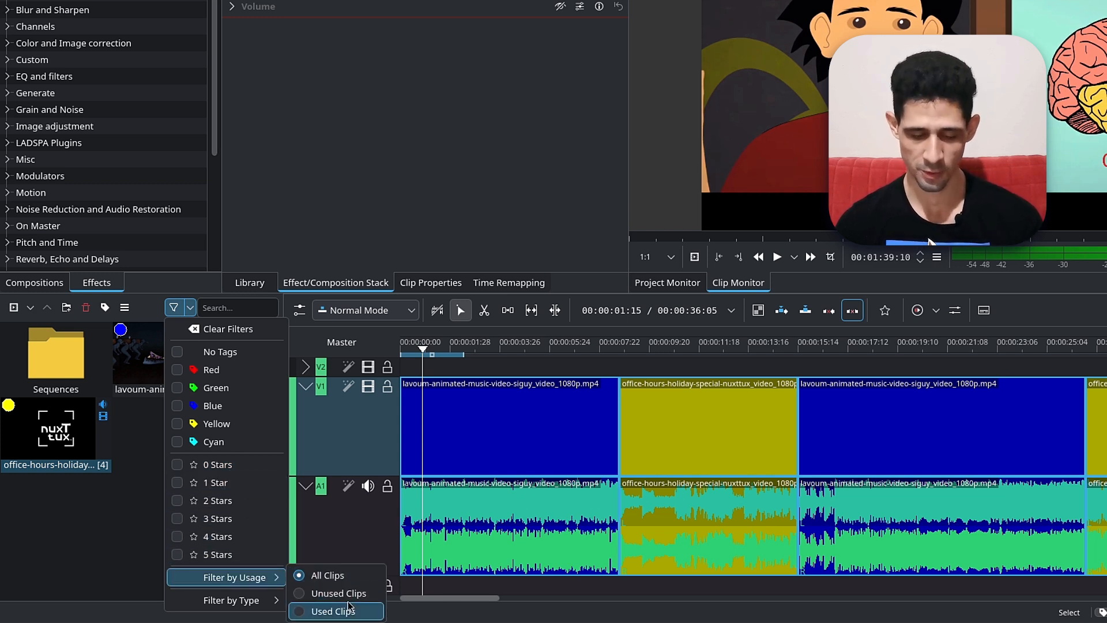
{"action": "mouse_move", "coordinate": [274, 604]}
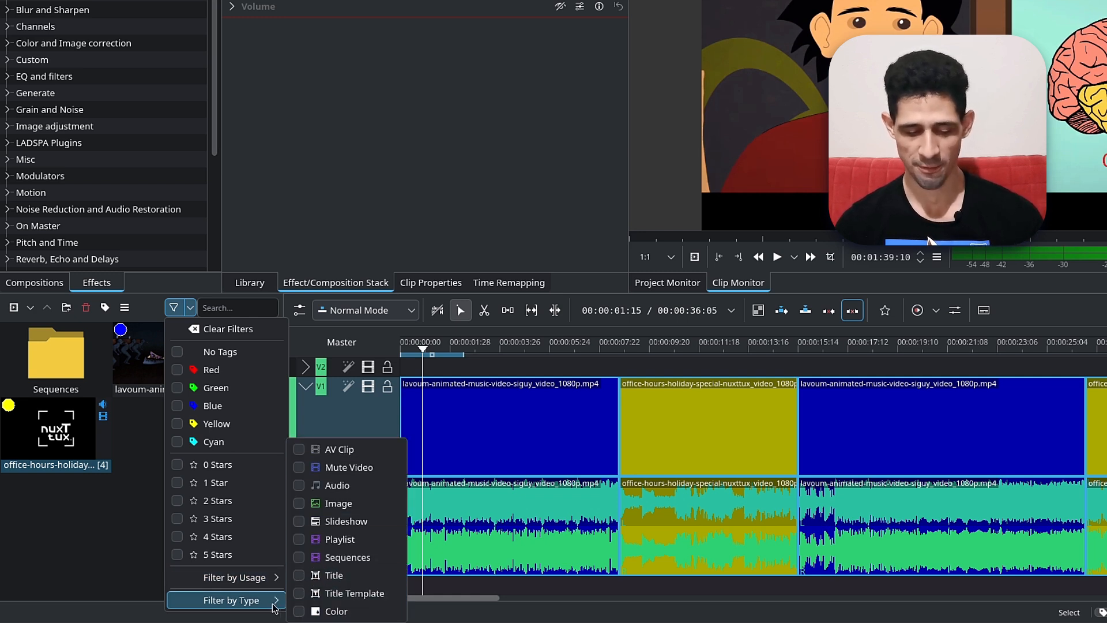
{"action": "left_click", "coordinate": [190, 310]}
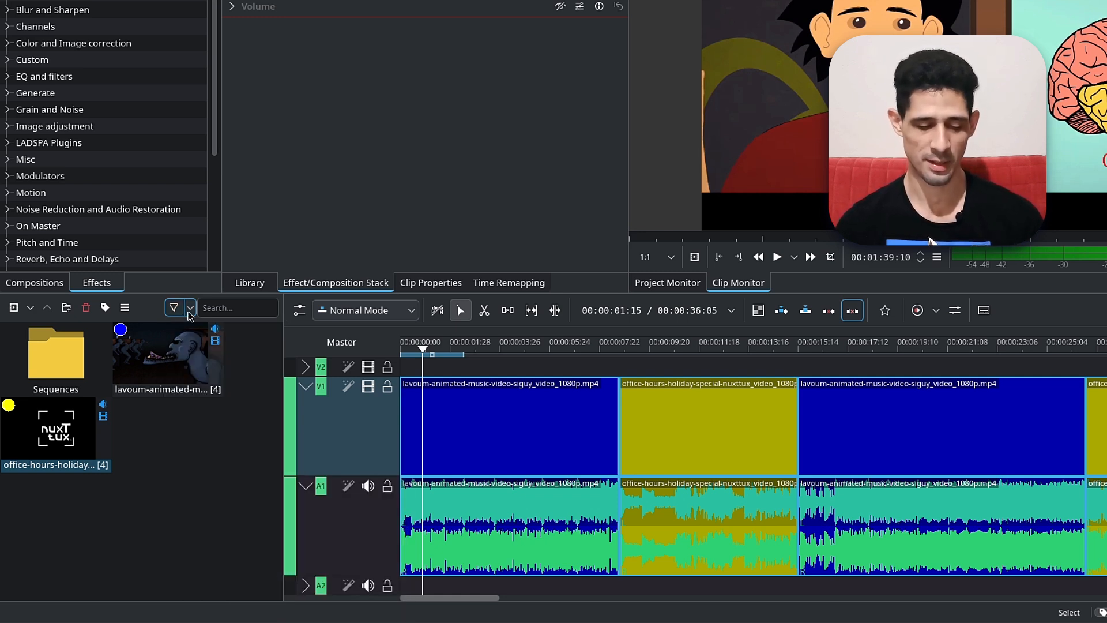
{"action": "left_click", "coordinate": [238, 310]}
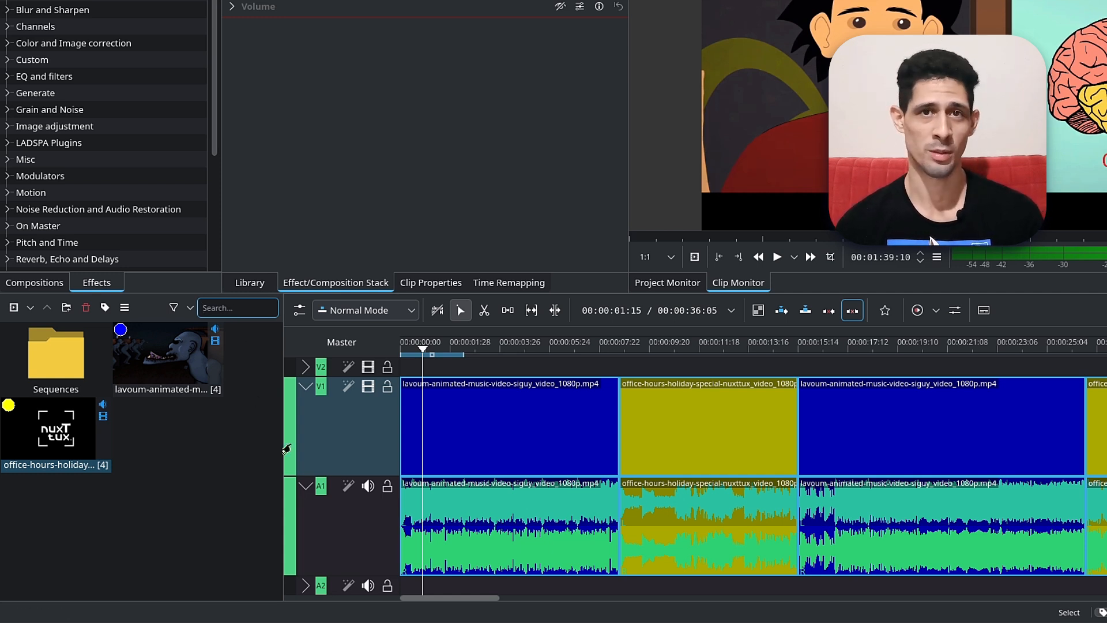
Step: Review the header options of video track V1 and audio track A1, including track fitting, separate channels and audio thumbnail normalization
{"action": "right_click", "coordinate": [366, 450]}
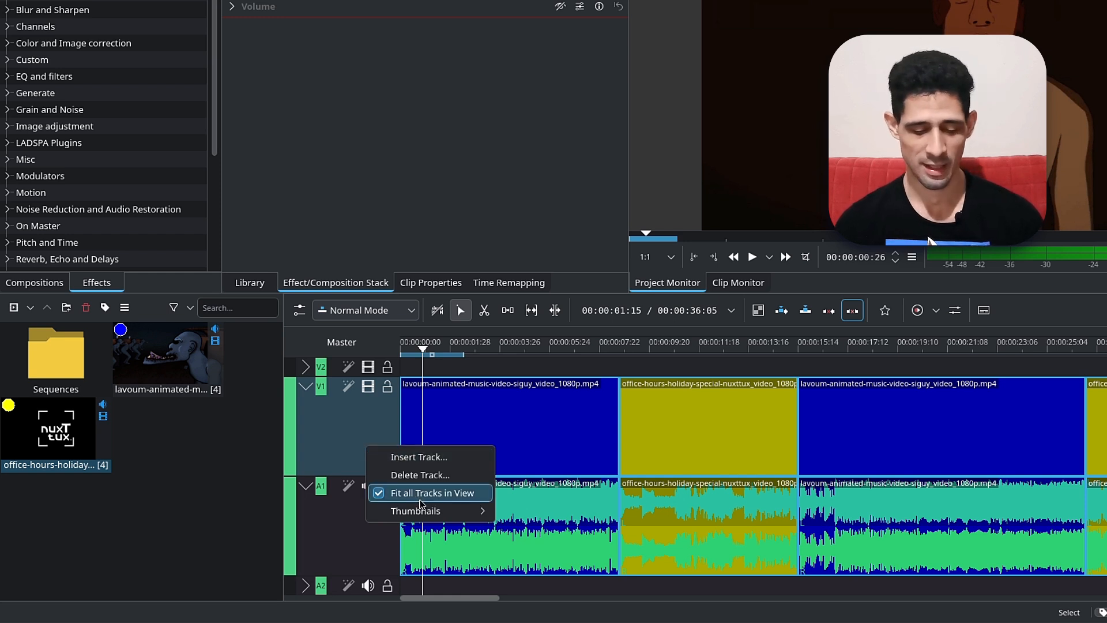
{"action": "right_click", "coordinate": [344, 535]}
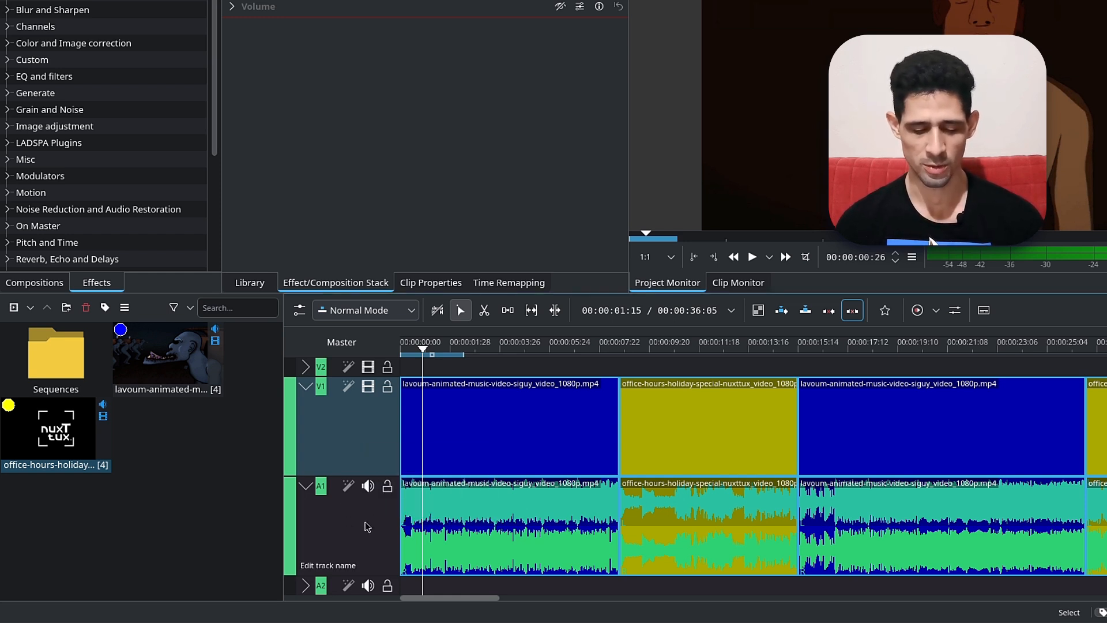
{"action": "right_click", "coordinate": [375, 523]}
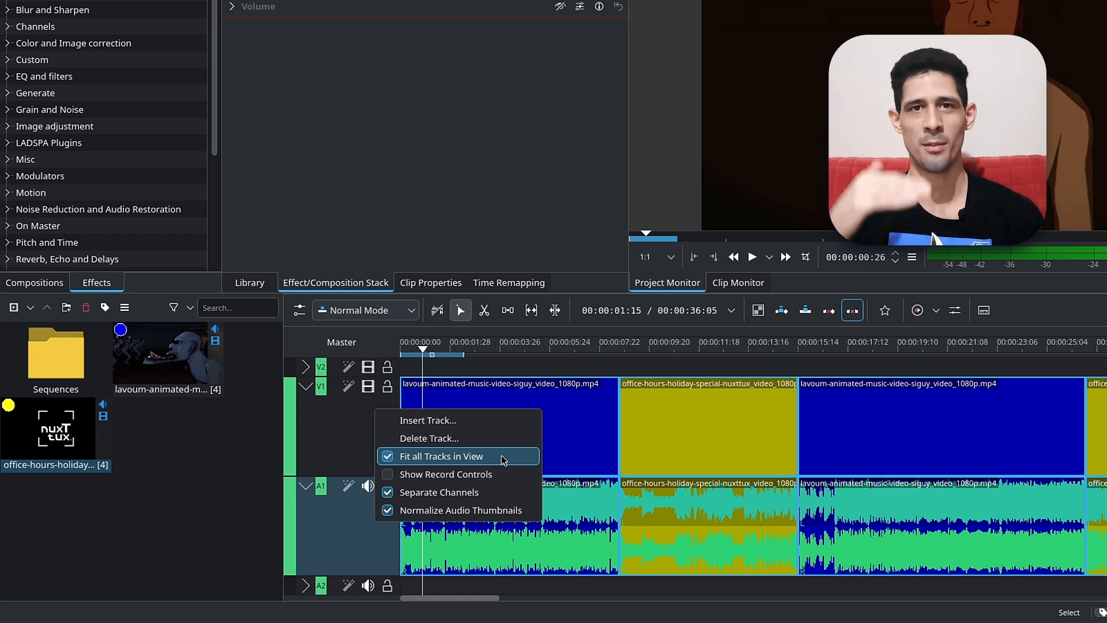
{"action": "left_click", "coordinate": [351, 453]}
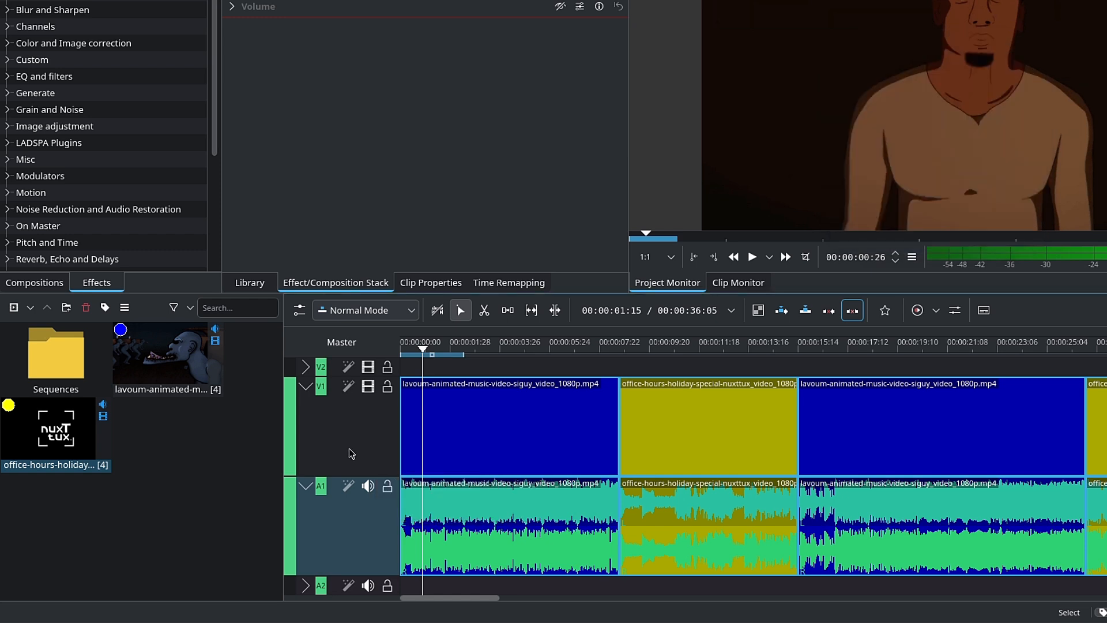
Step: Set video track V1's clip thumbnails to All Frames
{"action": "right_click", "coordinate": [352, 453]}
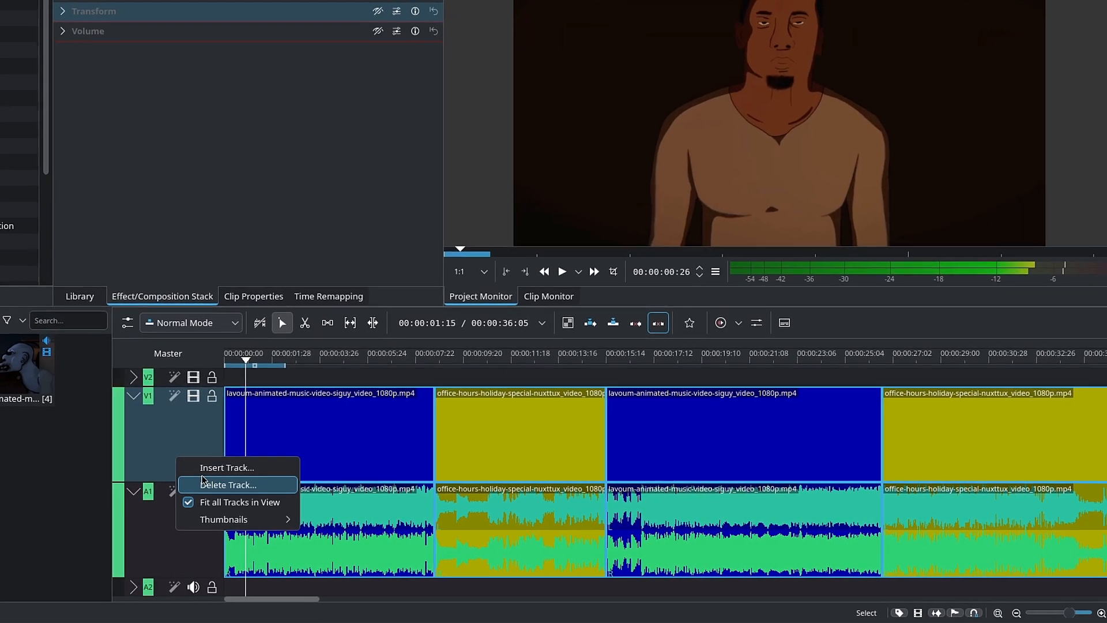
{"action": "mouse_move", "coordinate": [416, 515]}
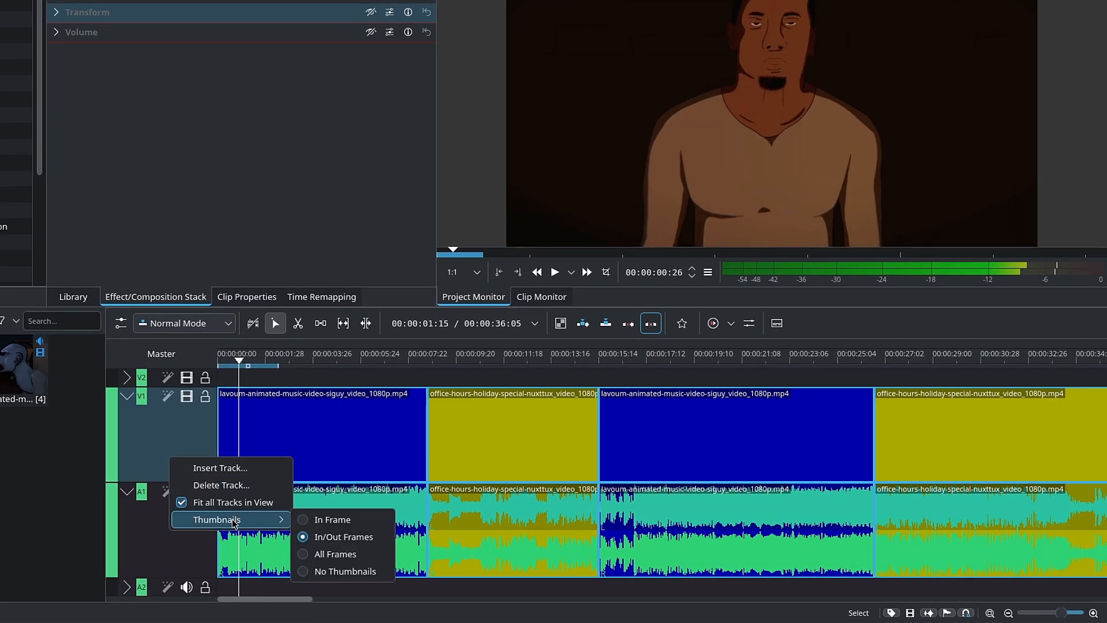
{"action": "left_click", "coordinate": [369, 560]}
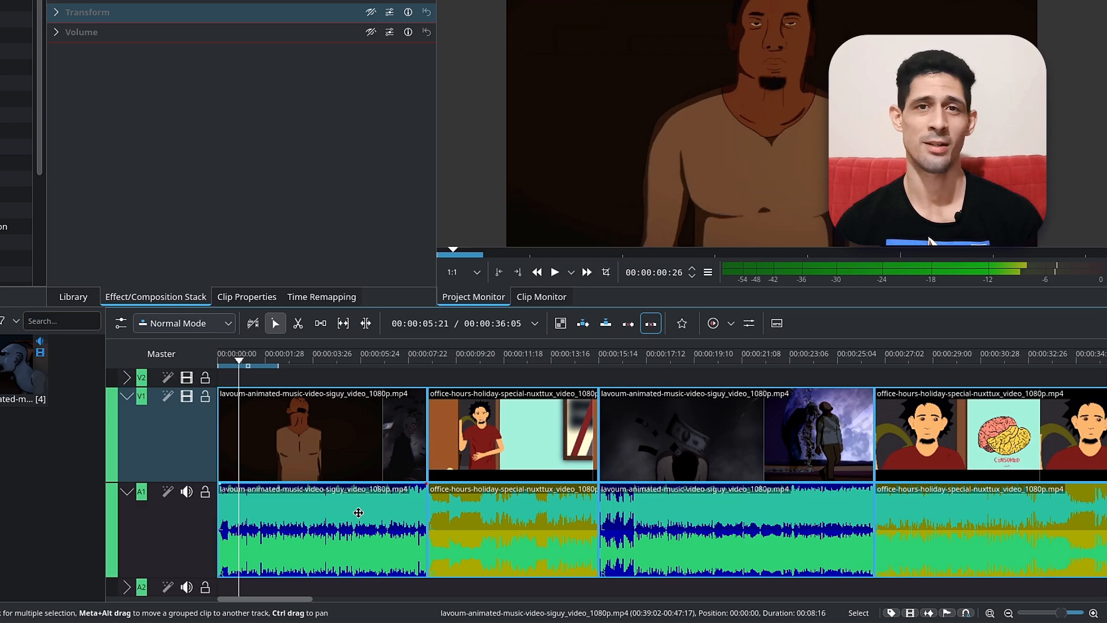
{"action": "scroll", "coordinate": [363, 445], "scroll_direction": "up", "scroll_amount": 3}
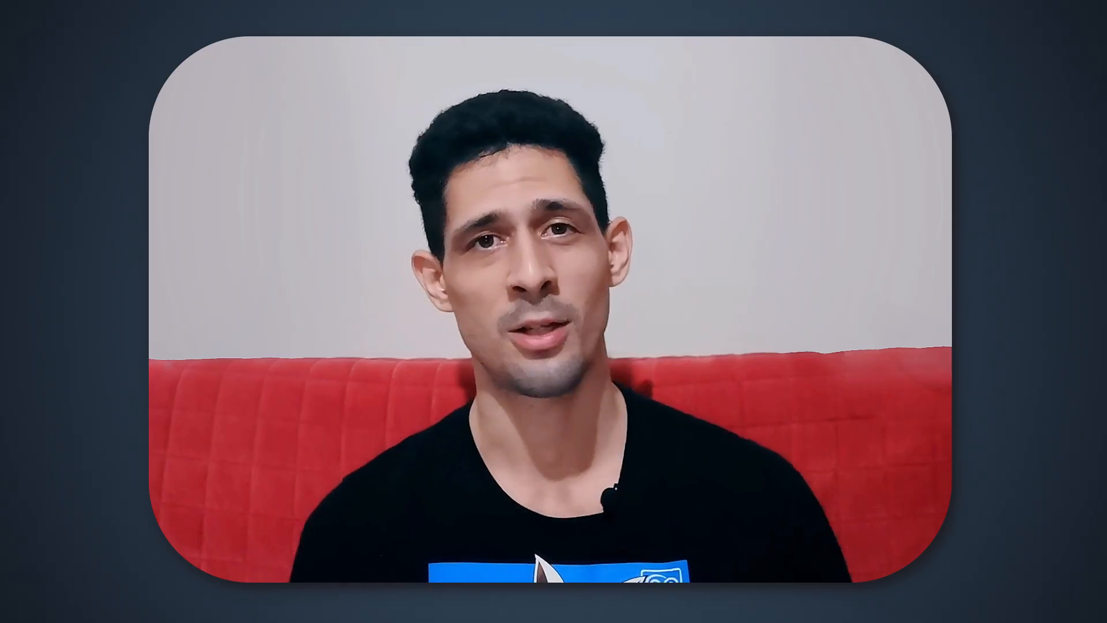